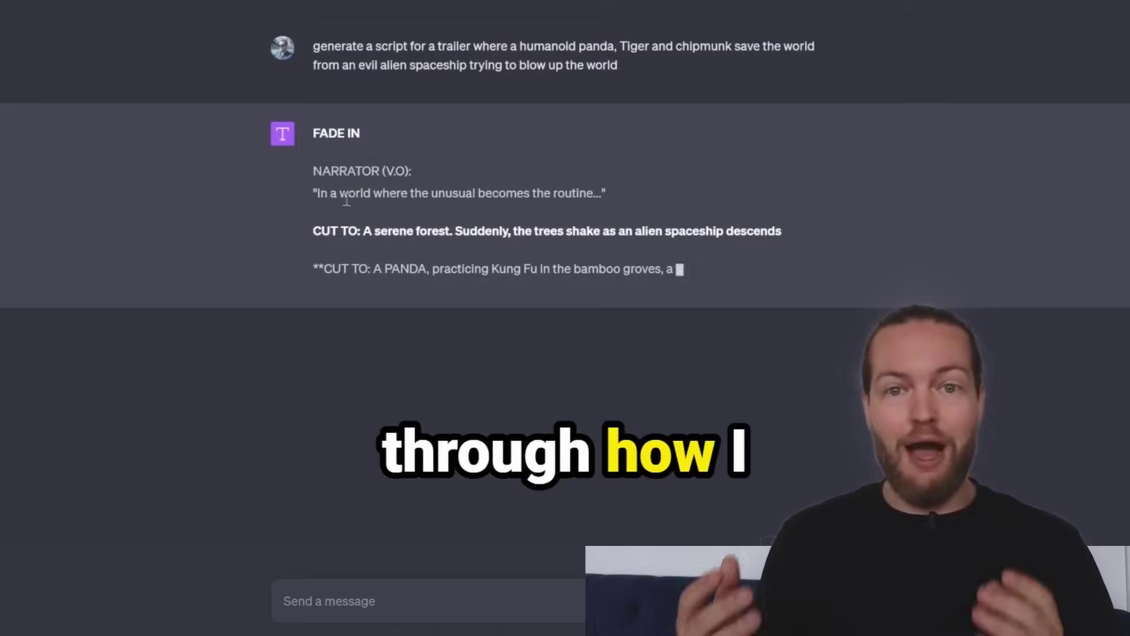
# Step: Highlight the opening forest scene line of the streamed trailer script
pyautogui.moveTo(357, 235); pyautogui.dragTo(383, 238)
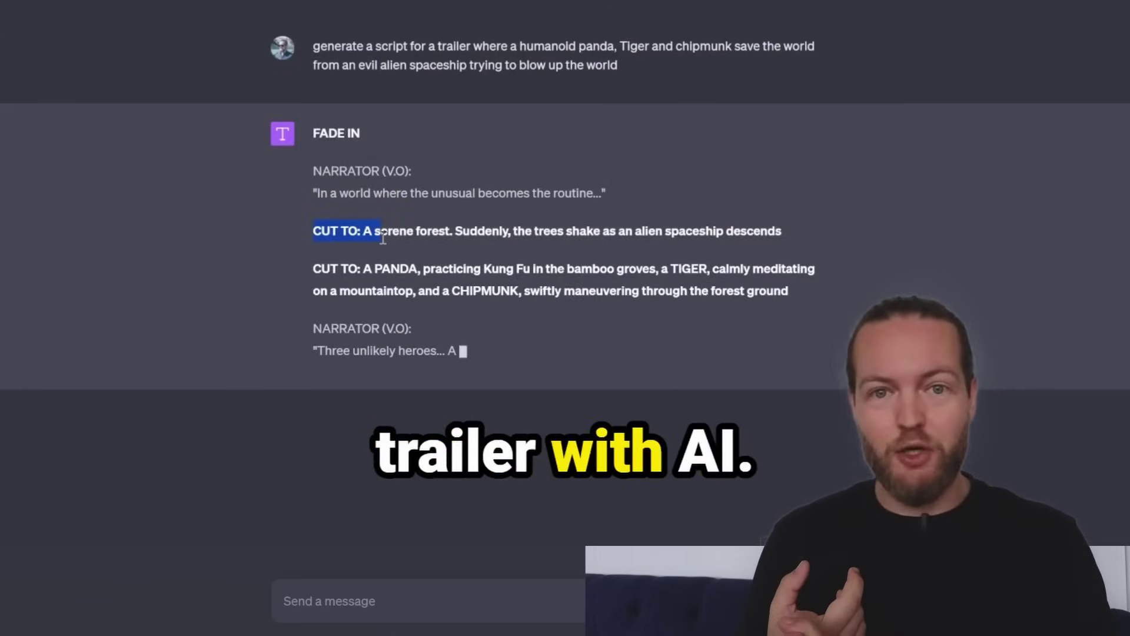
pyautogui.moveTo(453, 236); pyautogui.dragTo(507, 237)
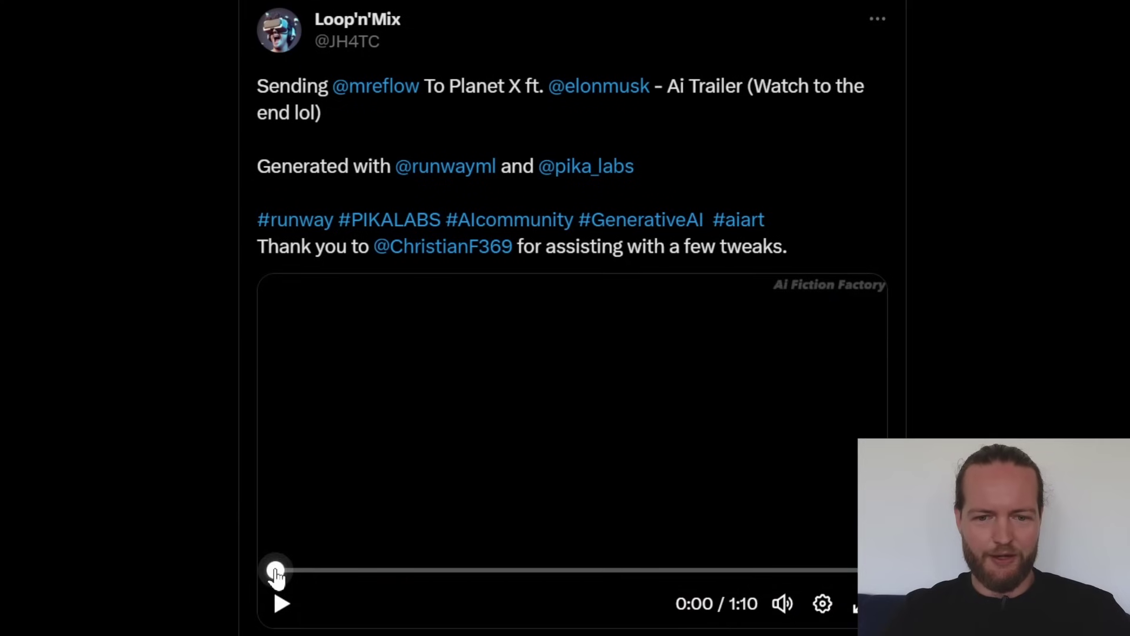
# Step: Scrub the Planet X trailer video forward to around the 0:43 mark
pyautogui.moveTo(276, 575); pyautogui.dragTo(792, 589)
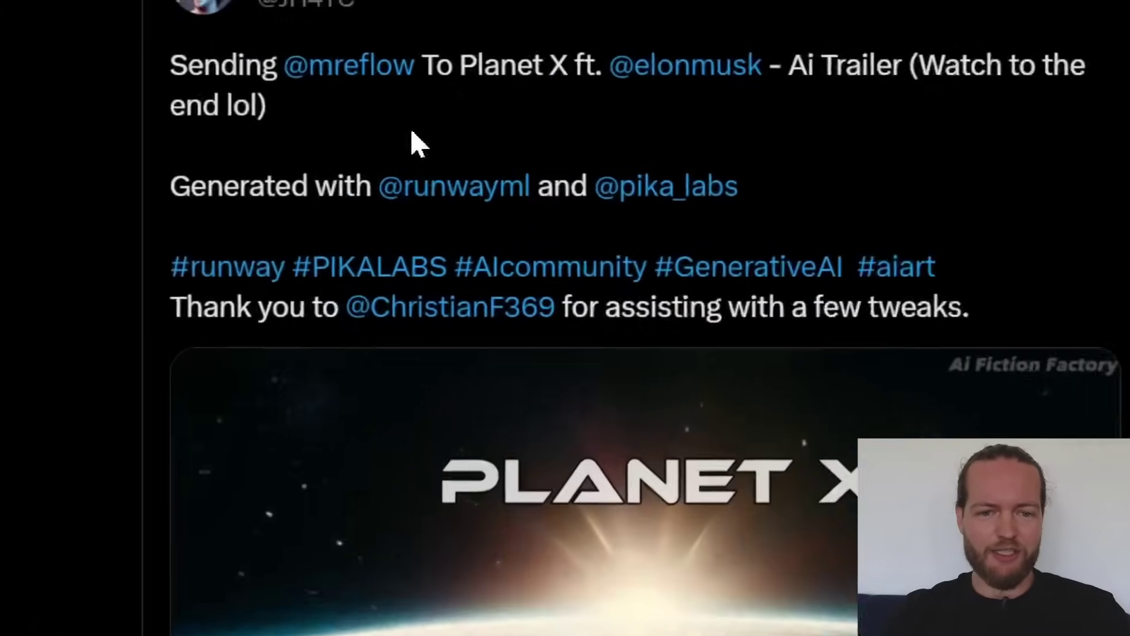
pyautogui.moveTo(424, 198)
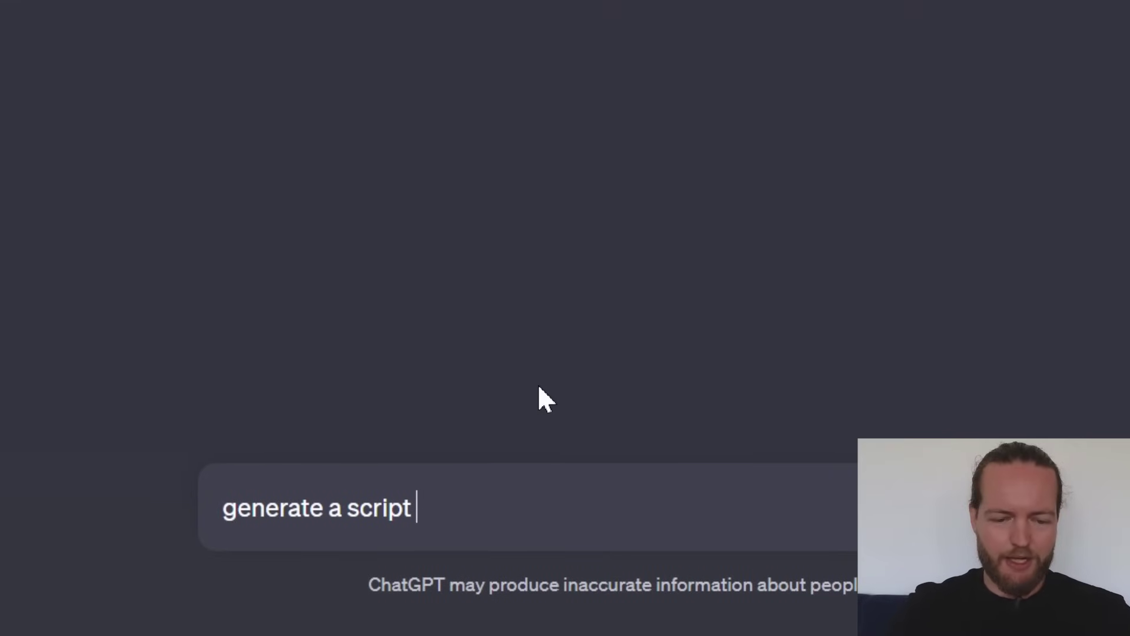
# Step: Send ChatGPT the trailer prompt about a humanoid panda, tiger and chipmunk versus an alien spaceship
pyautogui.write('f')
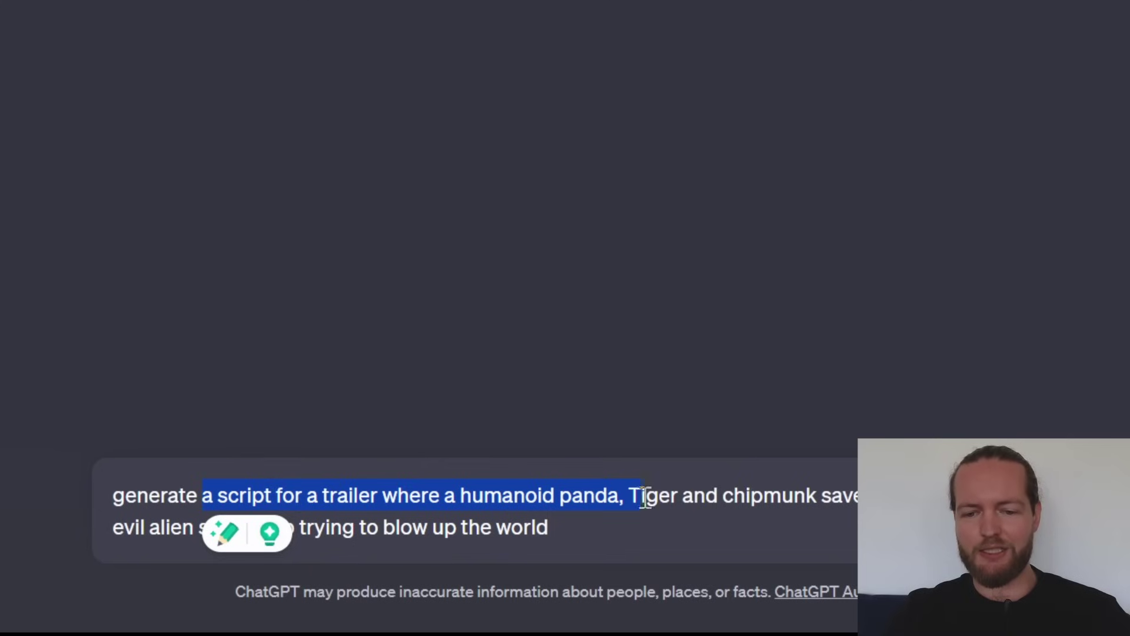
pyautogui.moveTo(722, 495); pyautogui.dragTo(828, 496)
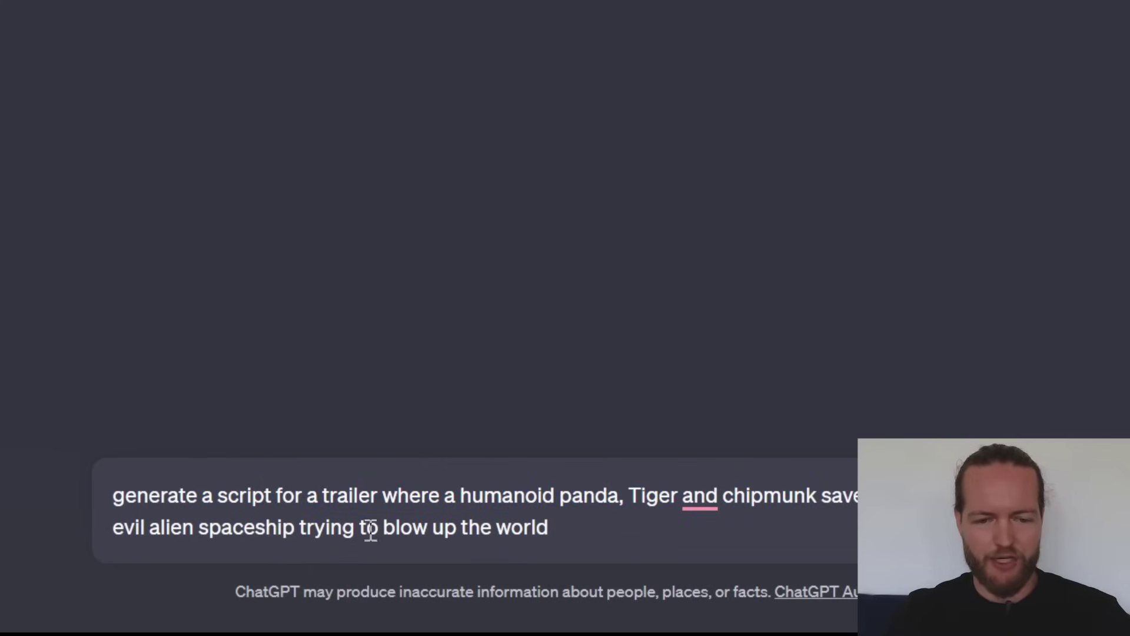
pyautogui.press('Return')
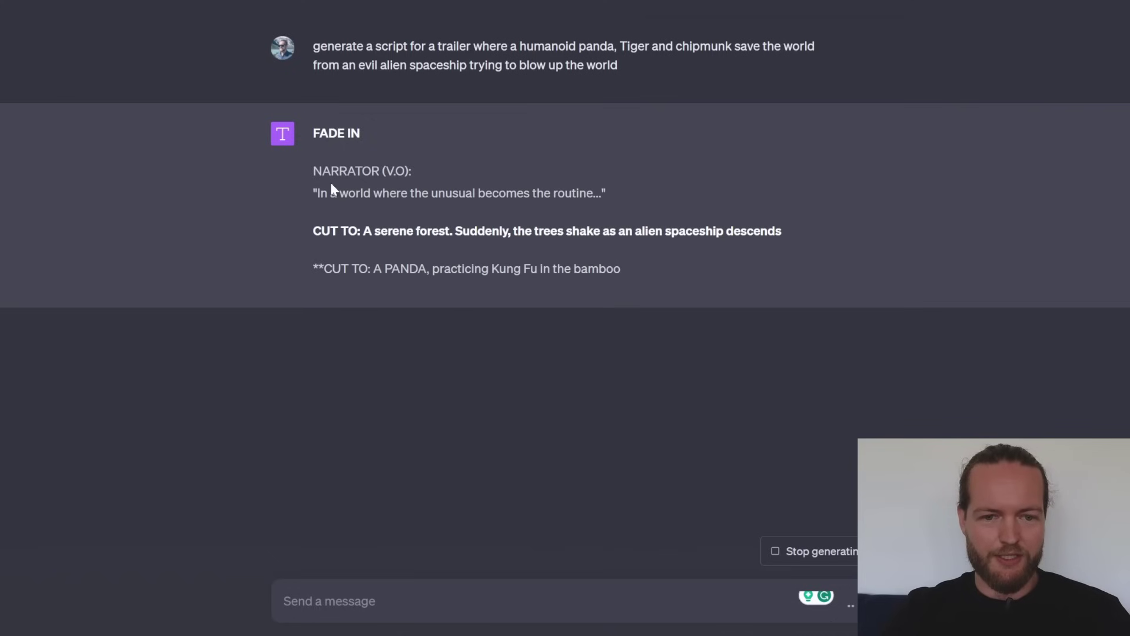
# Step: Highlight the serene forest scene and panda introduction lines in the generated script
pyautogui.moveTo(314, 232); pyautogui.dragTo(467, 234)
pyautogui.moveTo(611, 229); pyautogui.dragTo(790, 231)
pyautogui.click(391, 248)
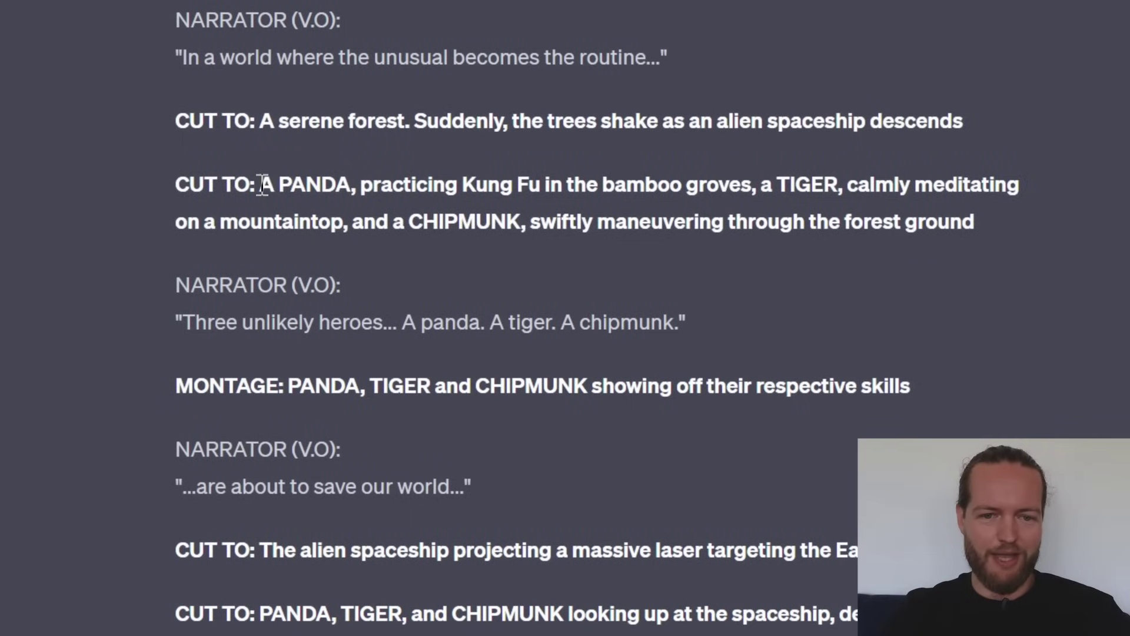
pyautogui.moveTo(527, 191); pyautogui.dragTo(543, 189)
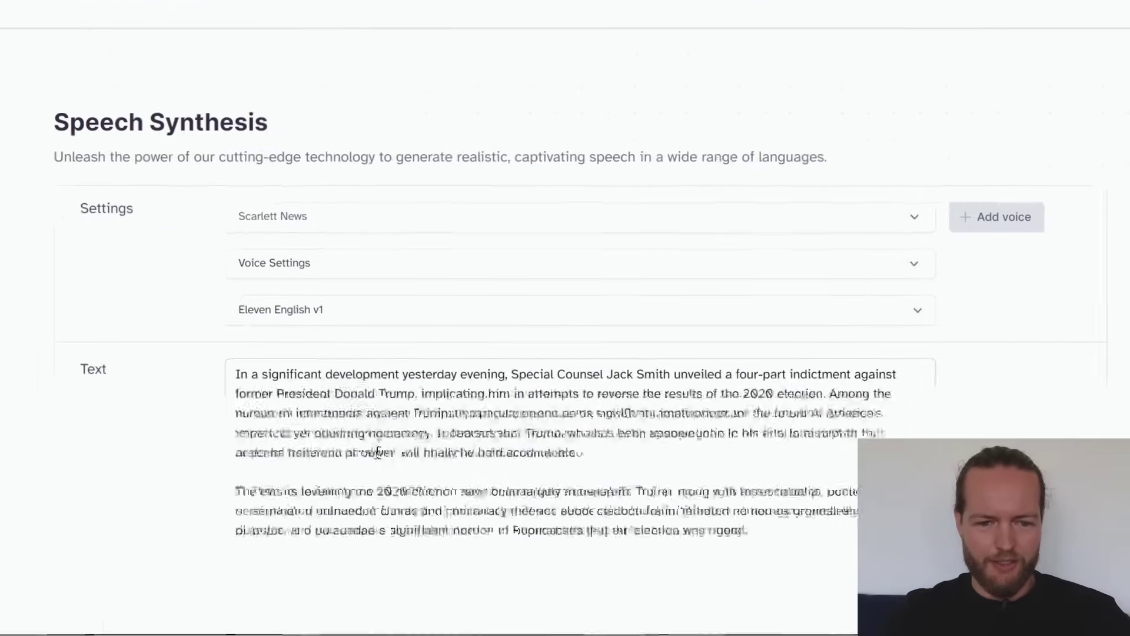
# Step: Replace the old news text with the pasted script, deleting stage directions to keep narrator lines
pyautogui.click(535, 439)
pyautogui.hotkey('ctrl', 'a')
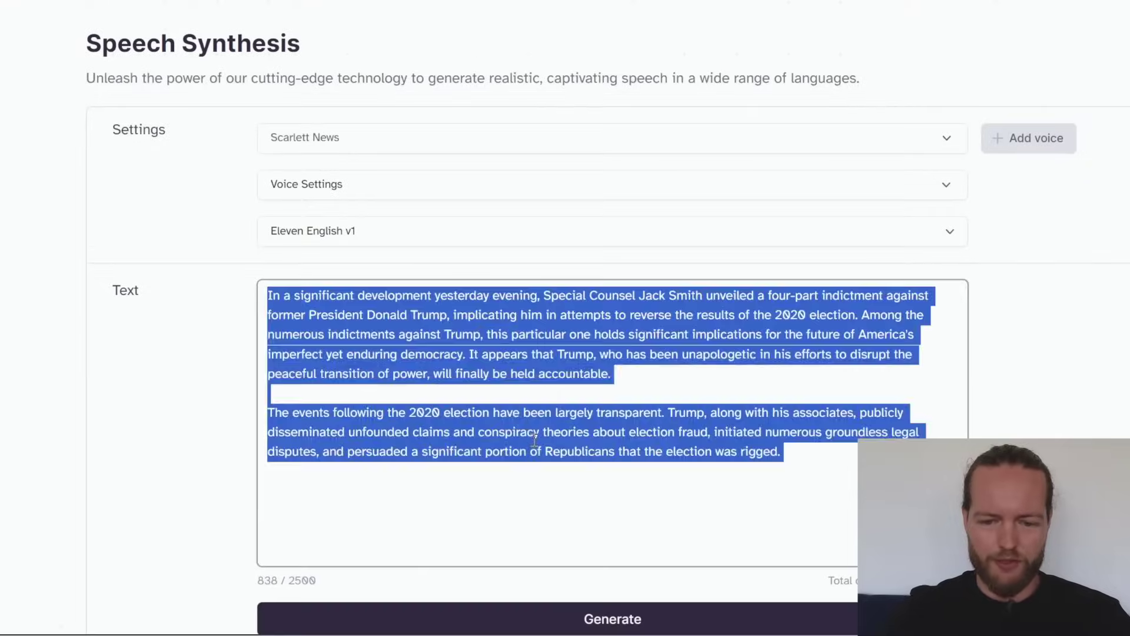
pyautogui.press('BackSpace')
pyautogui.hotkey('ctrl', 'v')
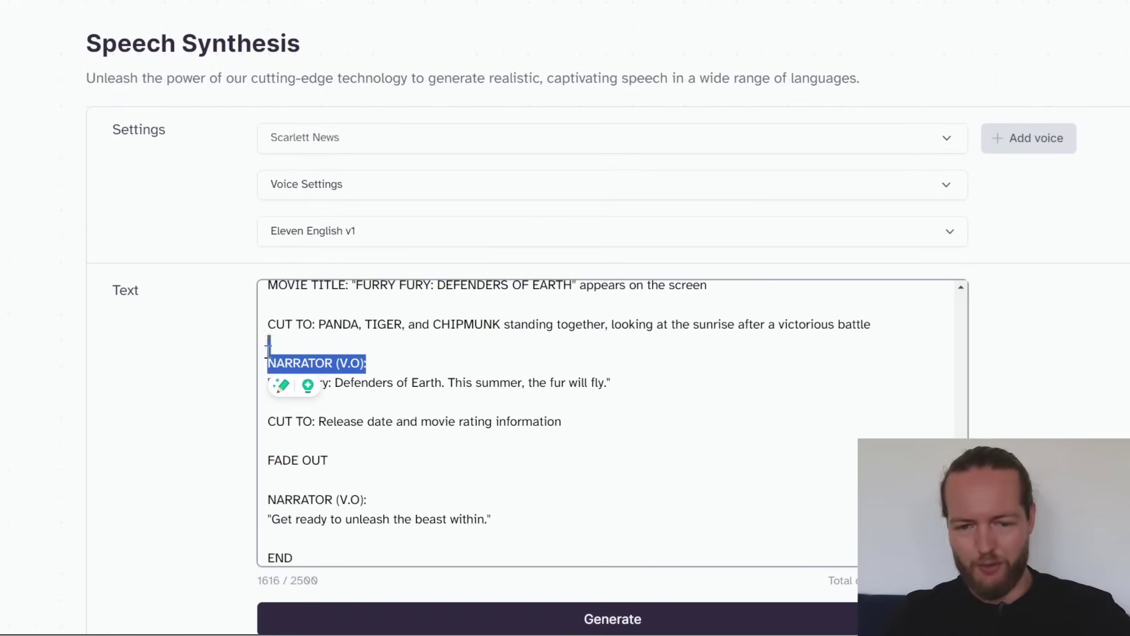
pyautogui.moveTo(266, 350); pyautogui.dragTo(268, 323)
pyautogui.press('BackSpace')
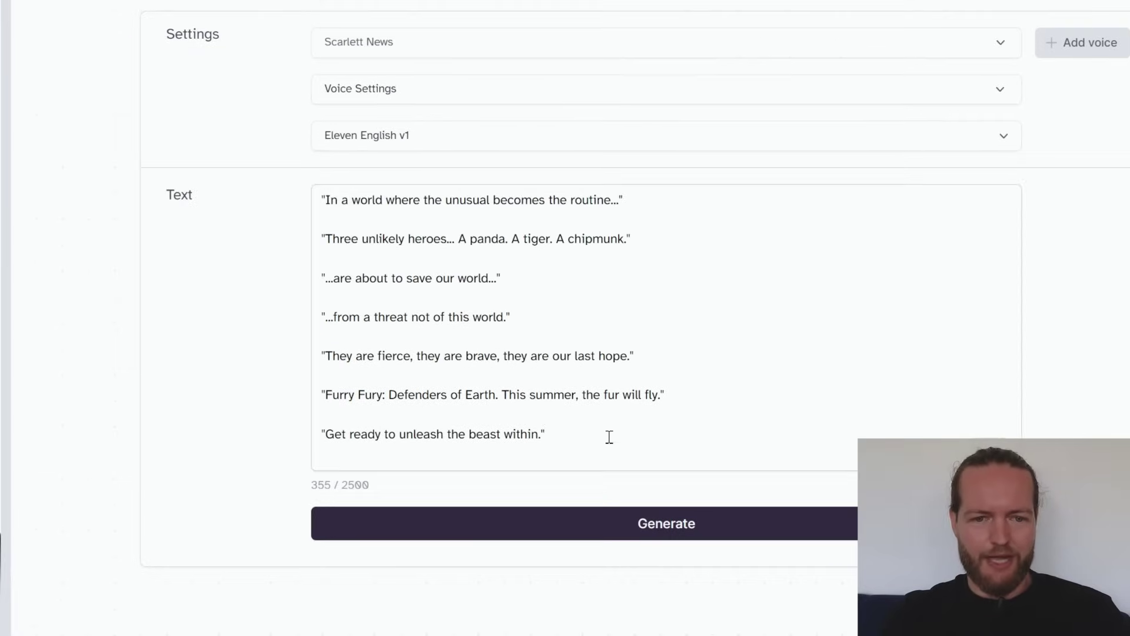
pyautogui.moveTo(554, 532); pyautogui.dragTo(400, 454)
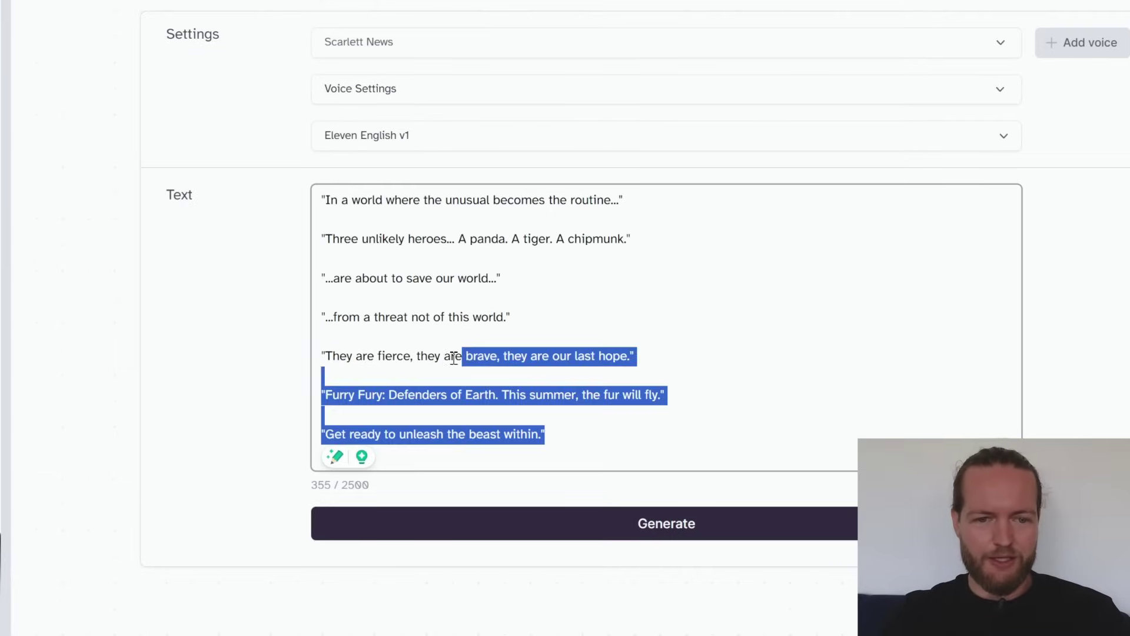
pyautogui.moveTo(454, 357); pyautogui.dragTo(315, 203)
pyautogui.click(280, 243)
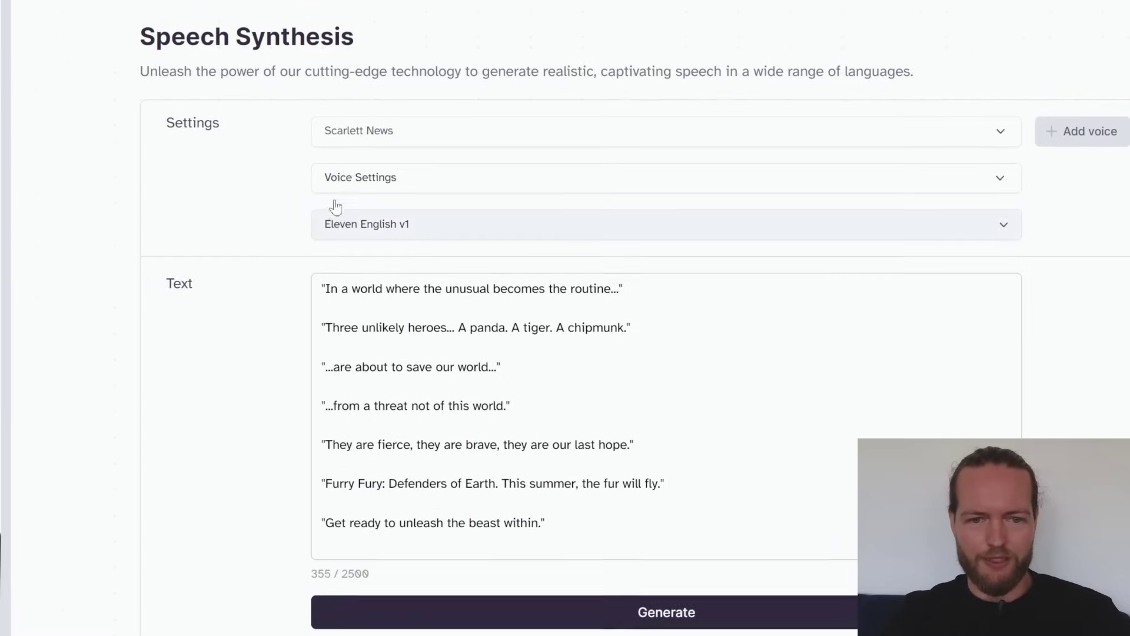
# Step: Look through the available voices in the voice dropdown, then close it
pyautogui.scroll(2, 337, 204)
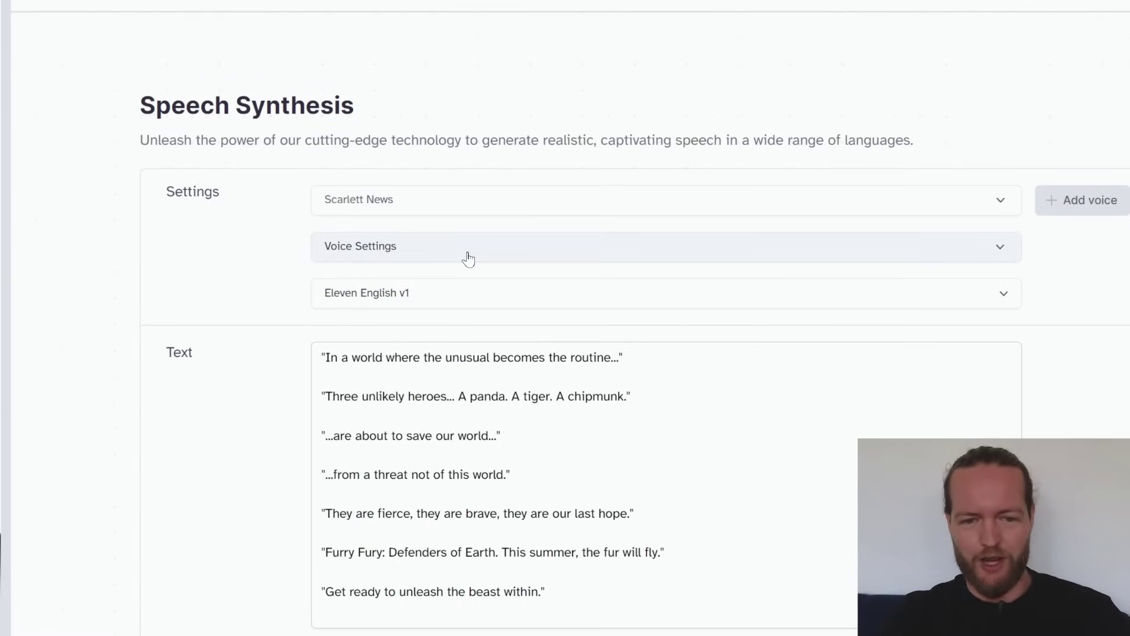
pyautogui.click(412, 200)
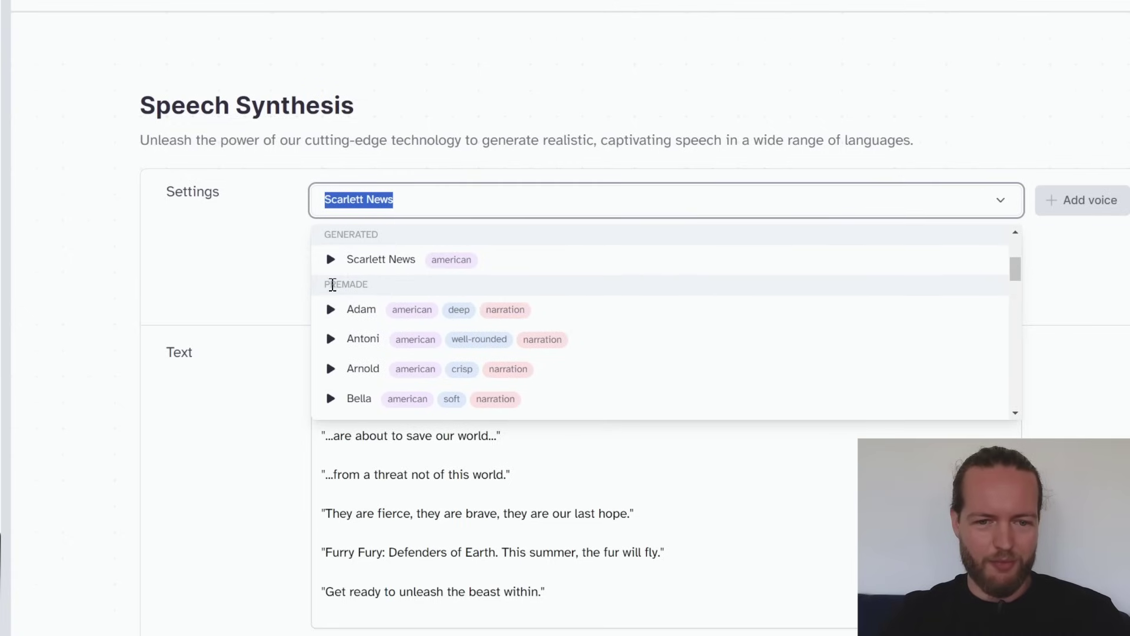
pyautogui.moveTo(328, 283); pyautogui.dragTo(406, 295)
pyautogui.click(227, 285)
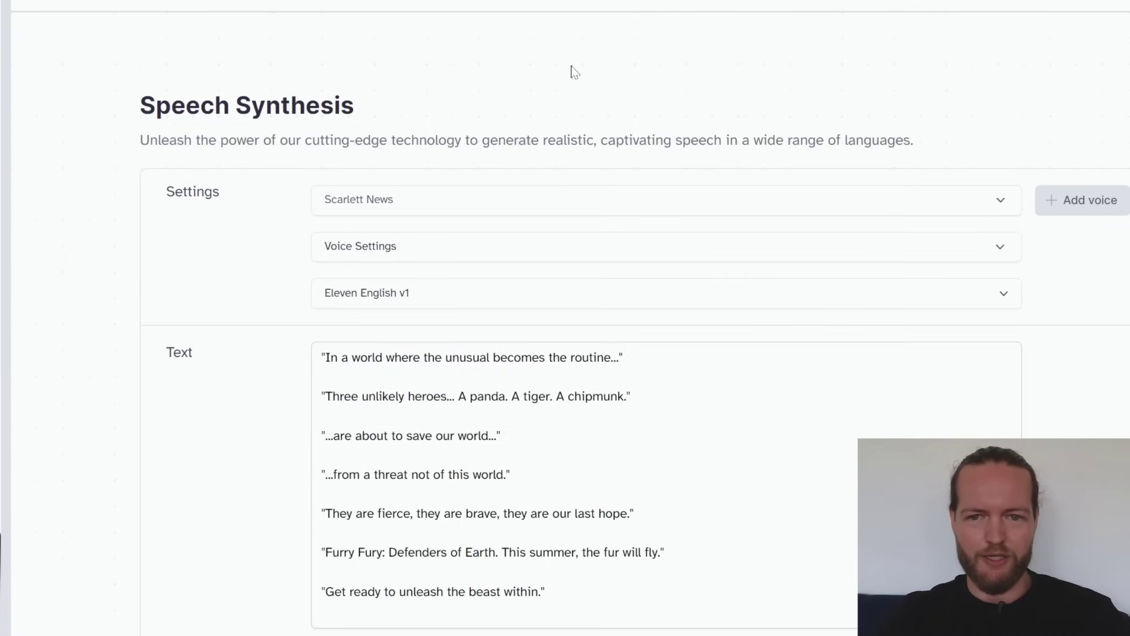
pyautogui.scroll(2, 647, 24)
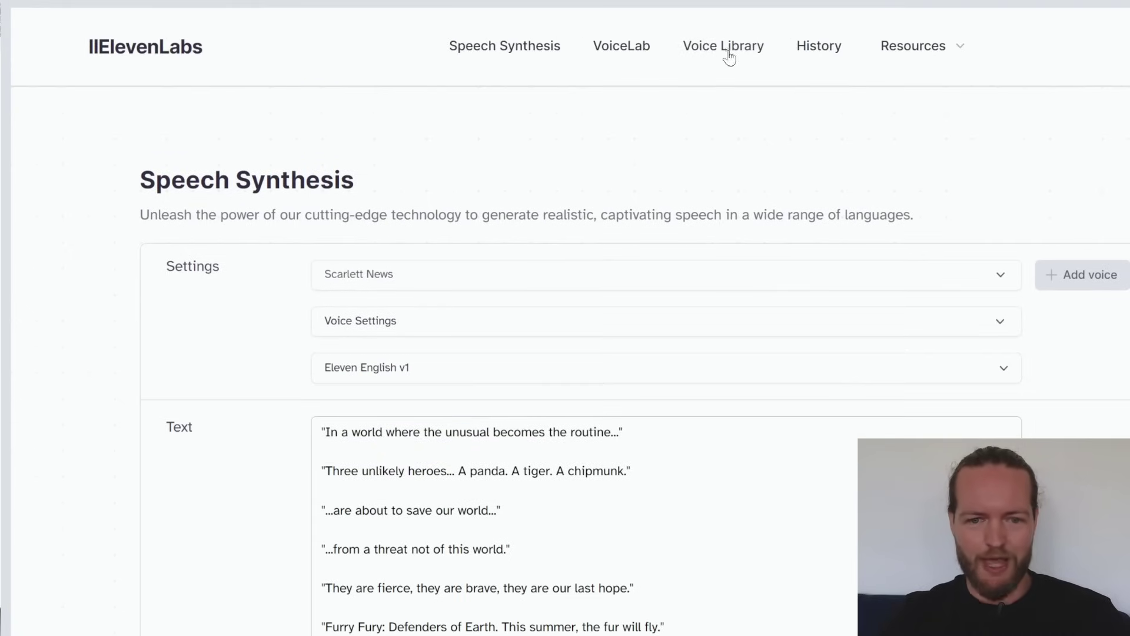
# Step: Filter the Voice Library to Male, Middle Aged, American voices
pyautogui.click(729, 57)
pyautogui.click(212, 264)
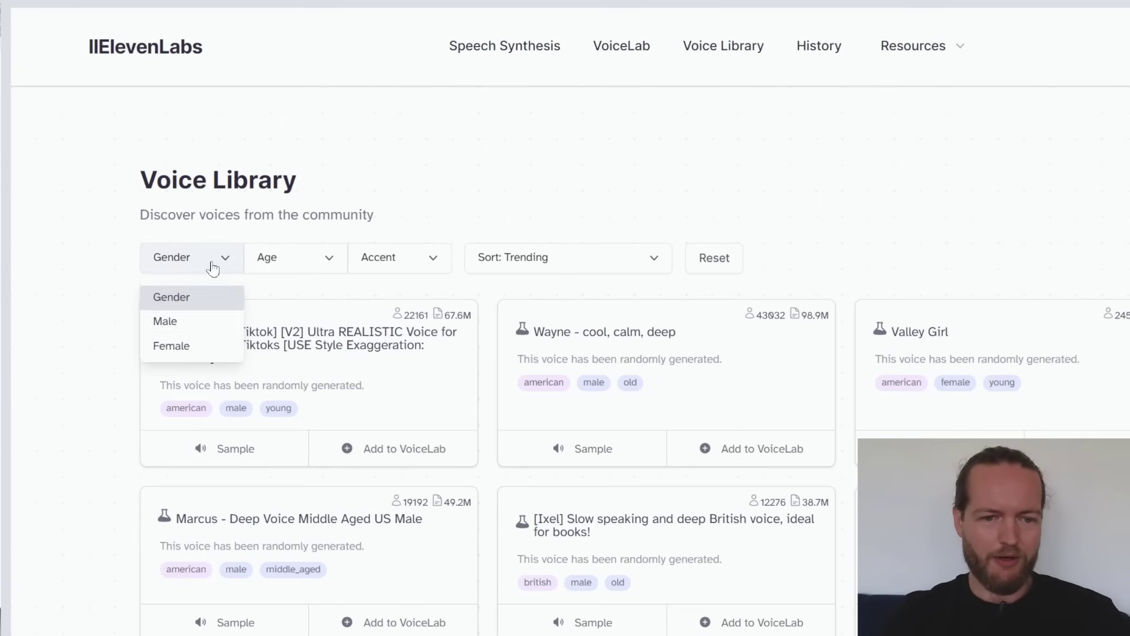
pyautogui.click(187, 322)
pyautogui.click(336, 270)
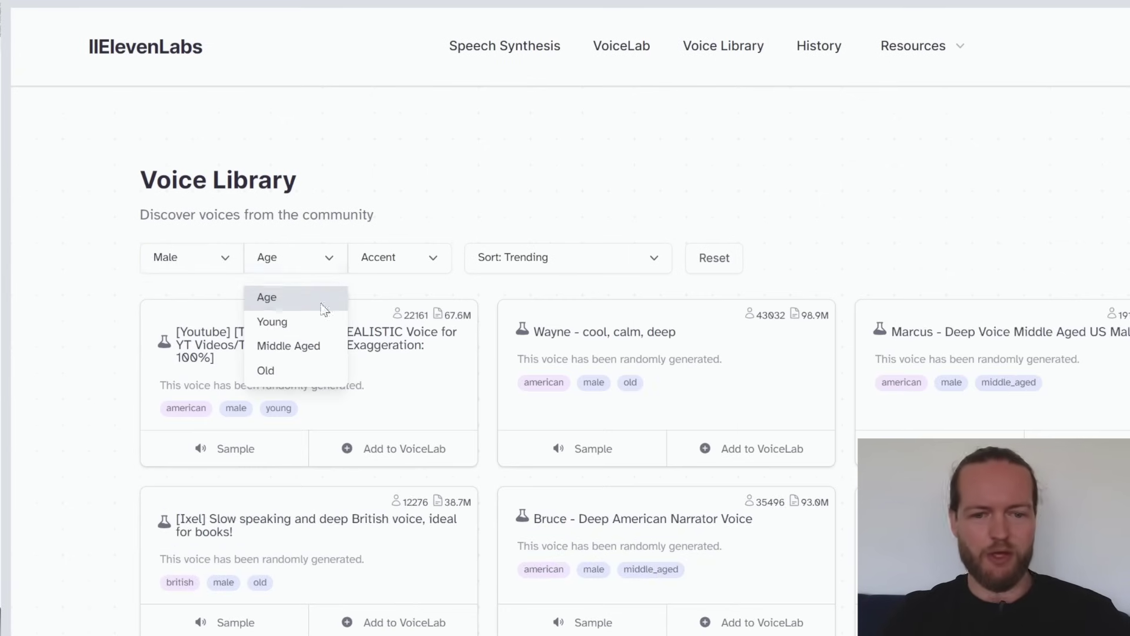
pyautogui.click(317, 346)
pyautogui.click(433, 264)
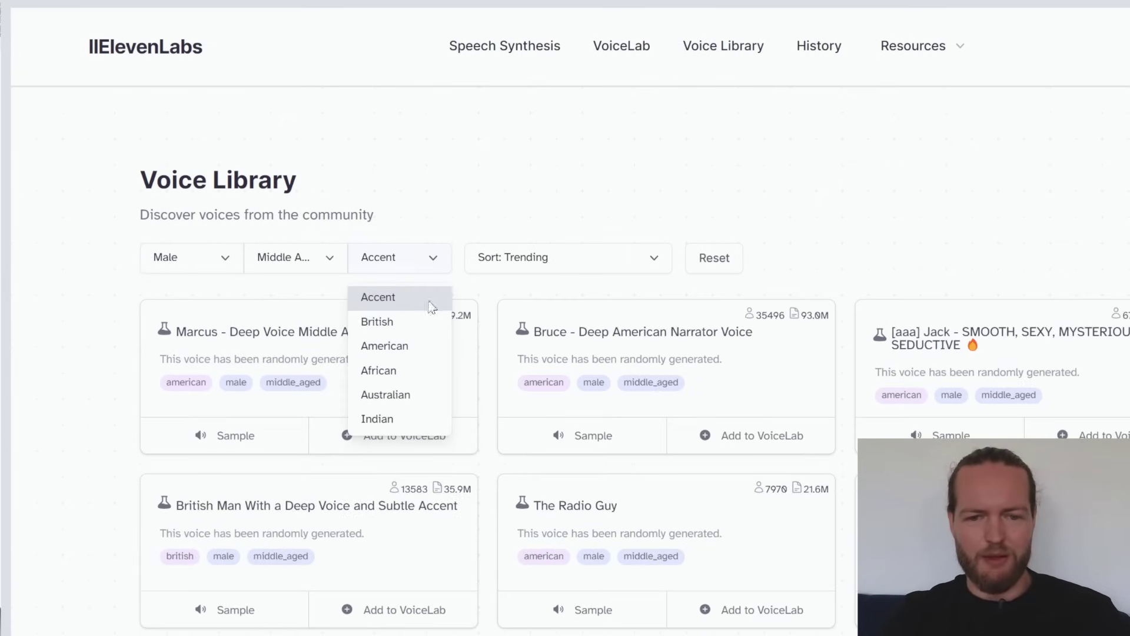
pyautogui.click(434, 345)
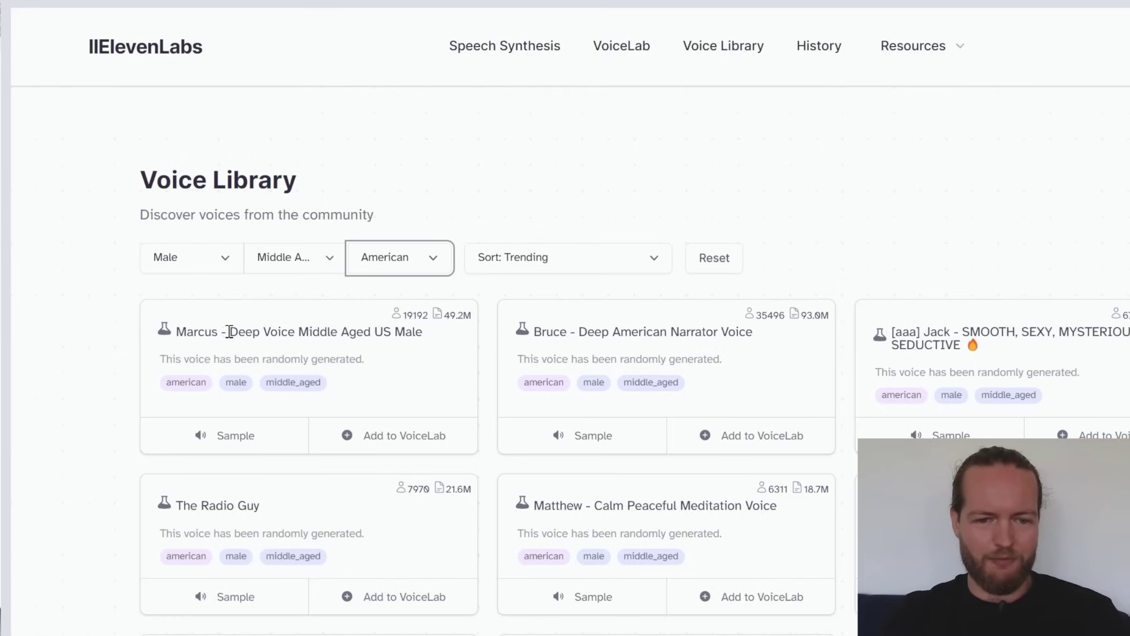
pyautogui.moveTo(230, 331); pyautogui.dragTo(433, 338)
pyautogui.click(434, 368)
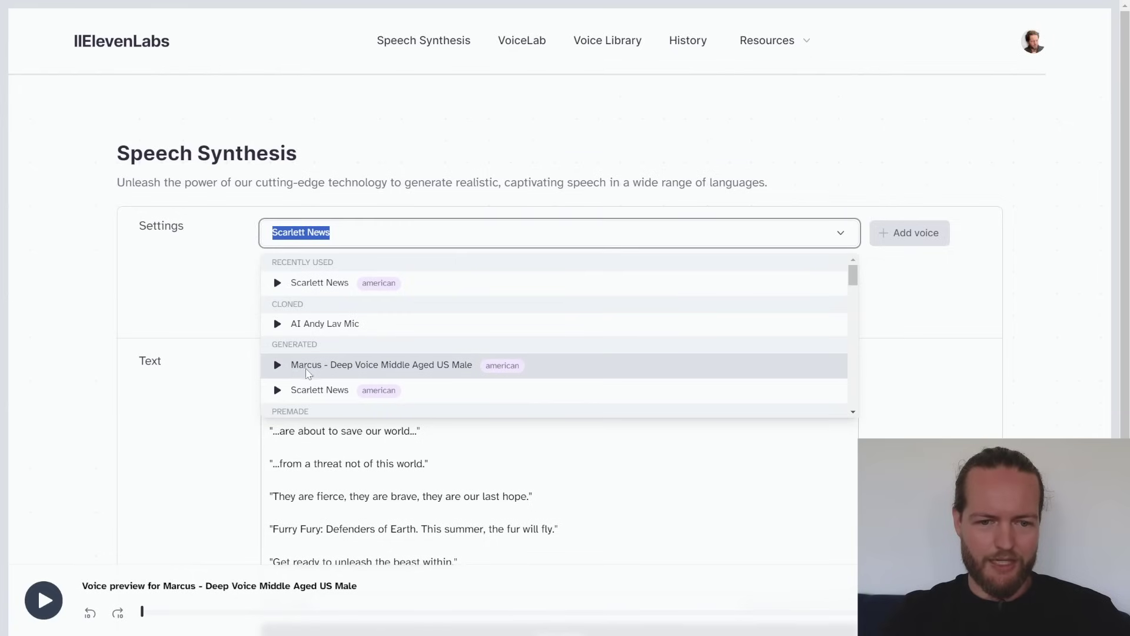
# Step: Choose the Marcus deep voice and generate the voiceover, leaving a 6977-character quota
pyautogui.click(394, 365)
pyautogui.scroll(-1, 177, 409)
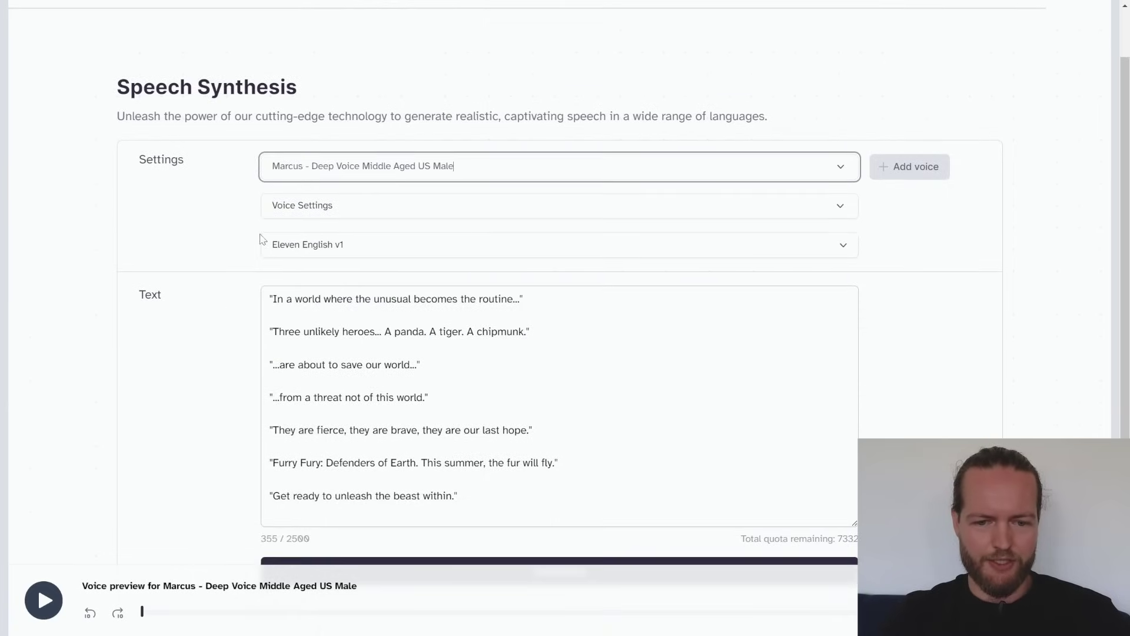
pyautogui.scroll(-1, 262, 238)
pyautogui.click(492, 499)
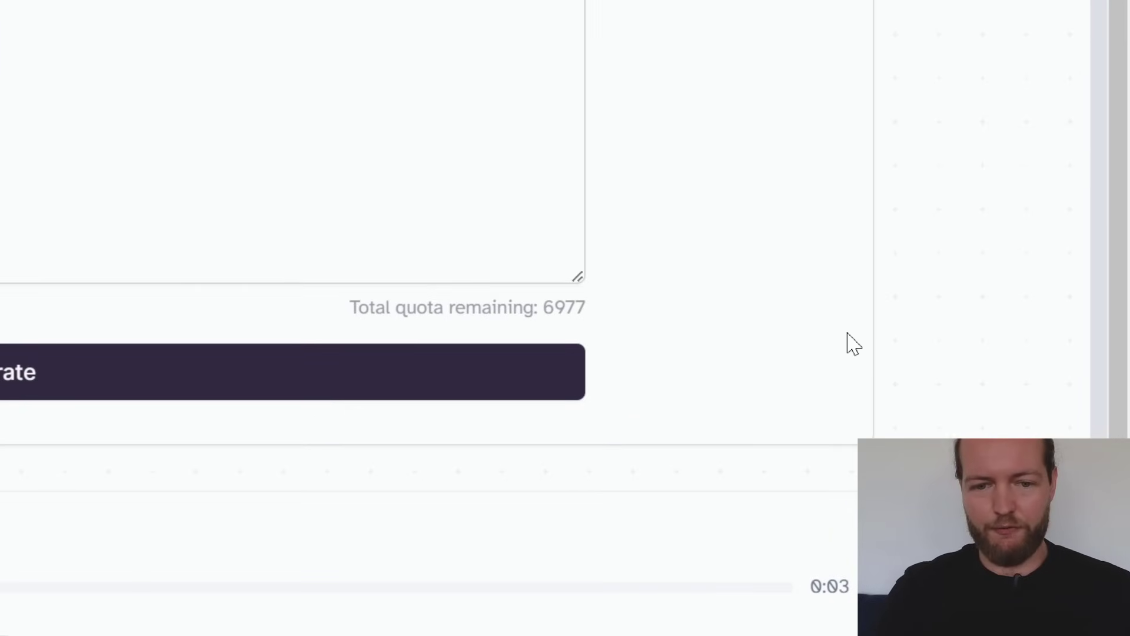
pyautogui.moveTo(610, 312); pyautogui.dragTo(538, 307)
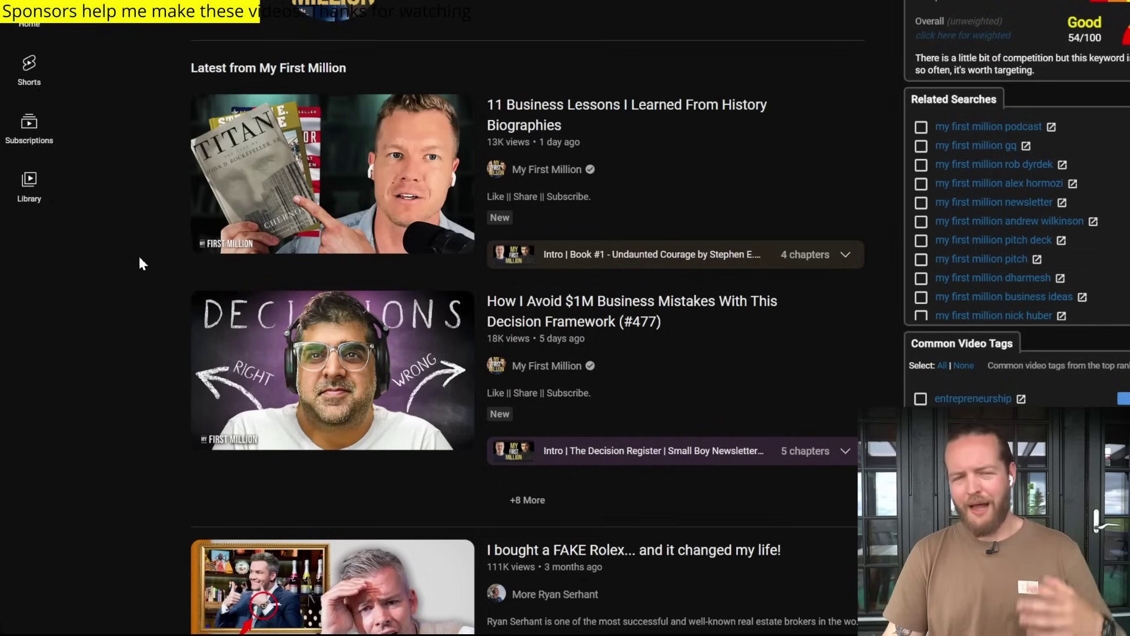
# Step: Copy the link address of a My First Million video from its thumbnail
pyautogui.rightClick(349, 157)
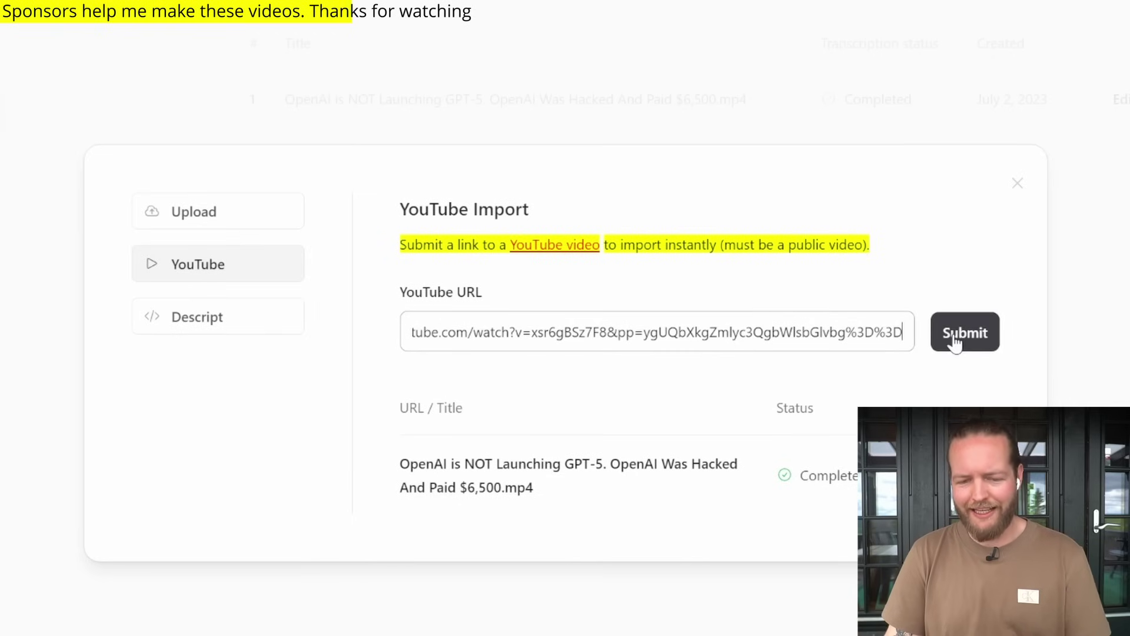
# Step: Submit the uploaded 11 Business Lessons video and save the recording
pyautogui.click(956, 343)
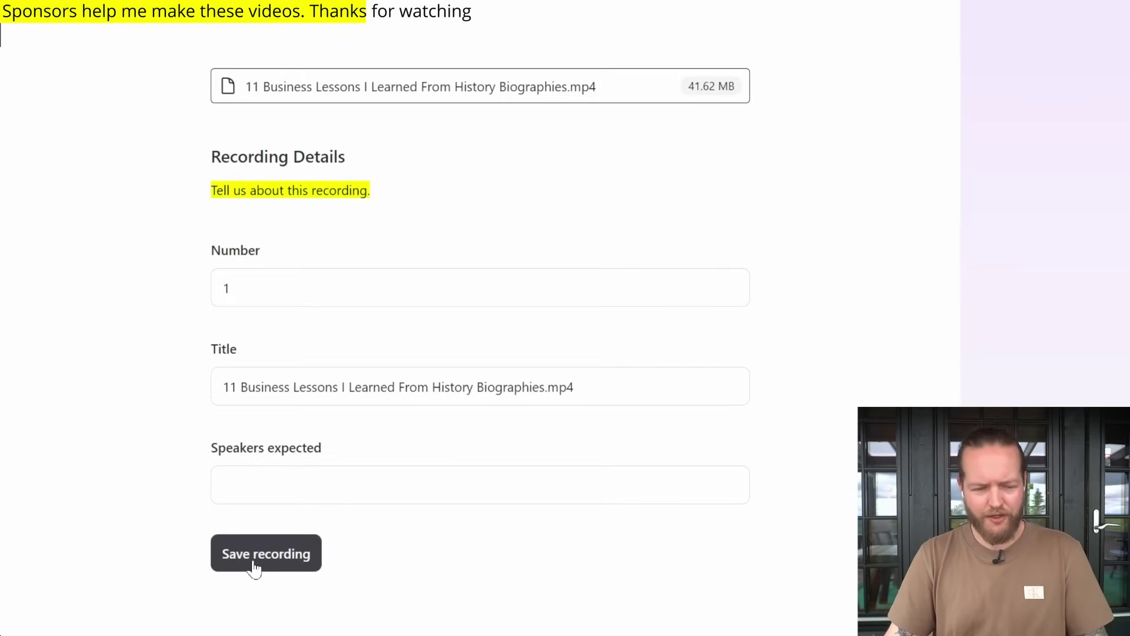
pyautogui.click(254, 568)
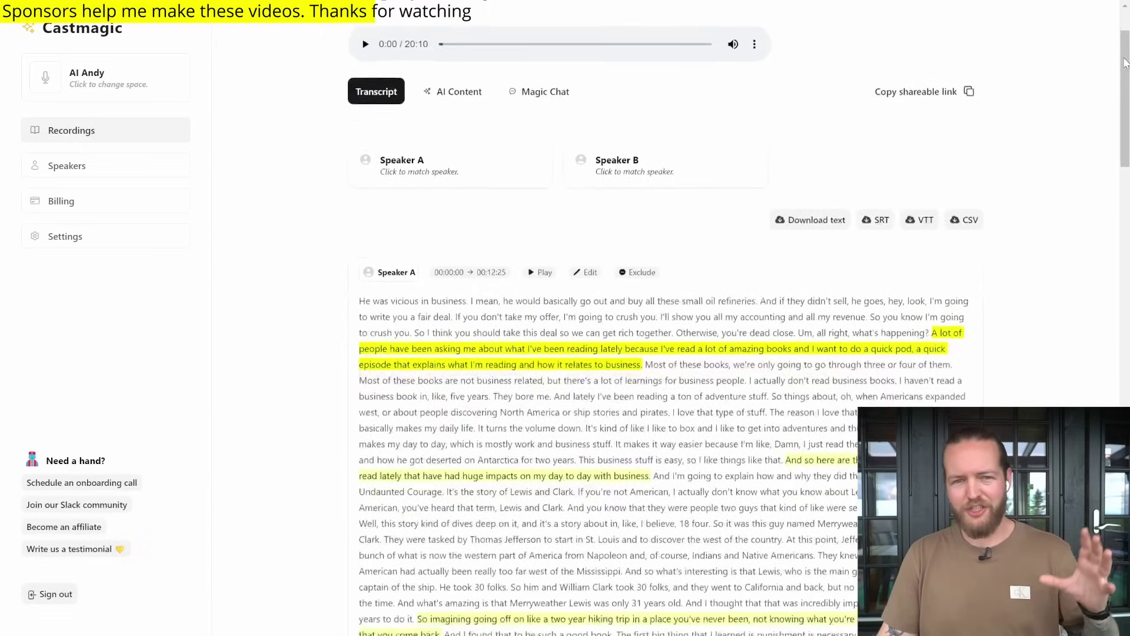
pyautogui.scroll(-7, 1125, 101)
pyautogui.moveTo(1125, 101); pyautogui.dragTo(1113, 506)
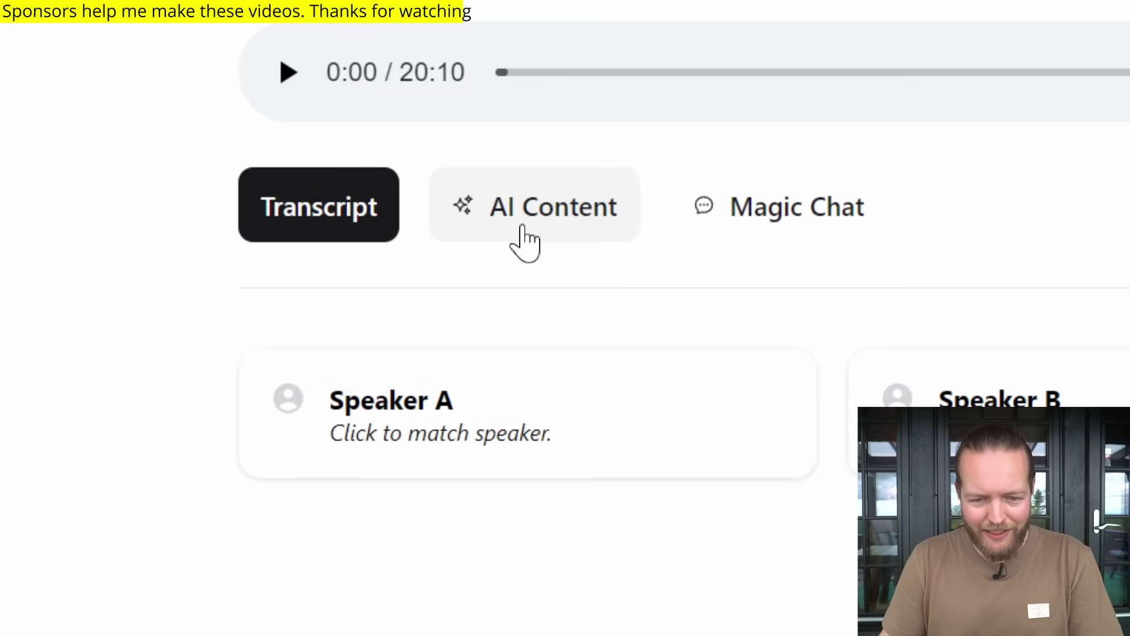
# Step: Scroll through the AI Content tab's generated titles, keywords, newsletter and tweet thread
pyautogui.click(526, 242)
pyautogui.scroll(-15, 1082, 167)
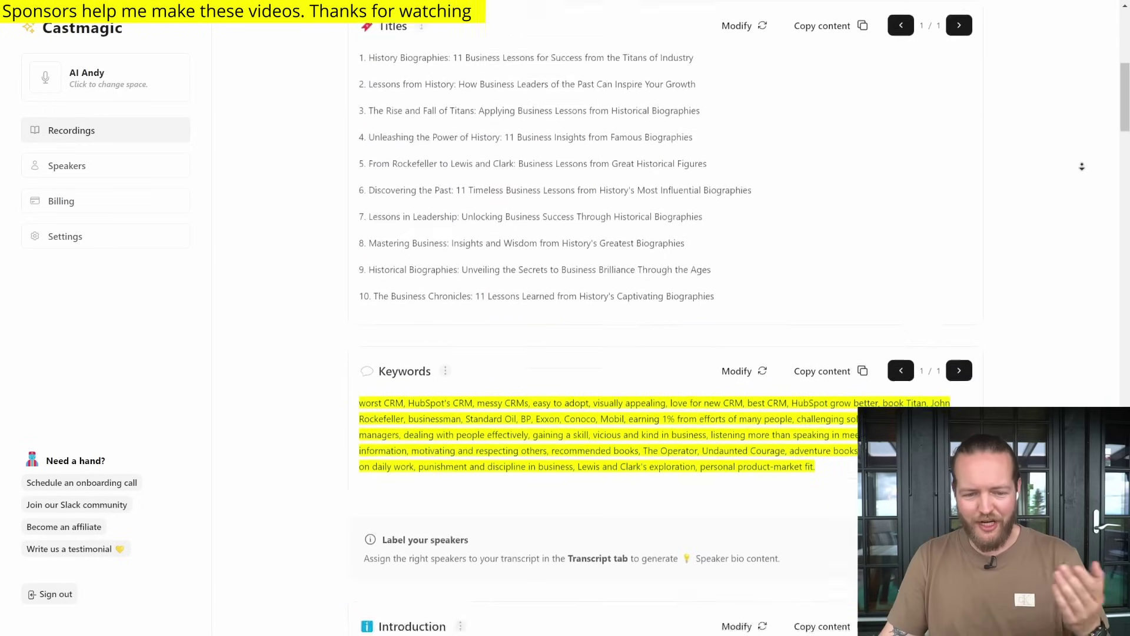
pyautogui.scroll(-8, 1082, 167)
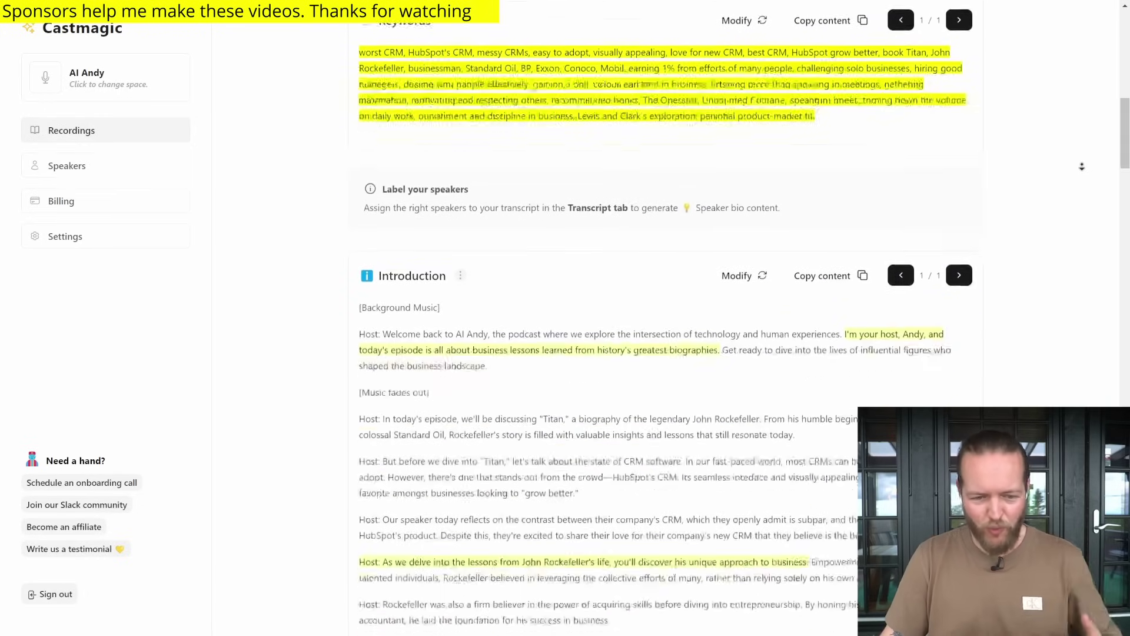
pyautogui.scroll(-8, 1082, 166)
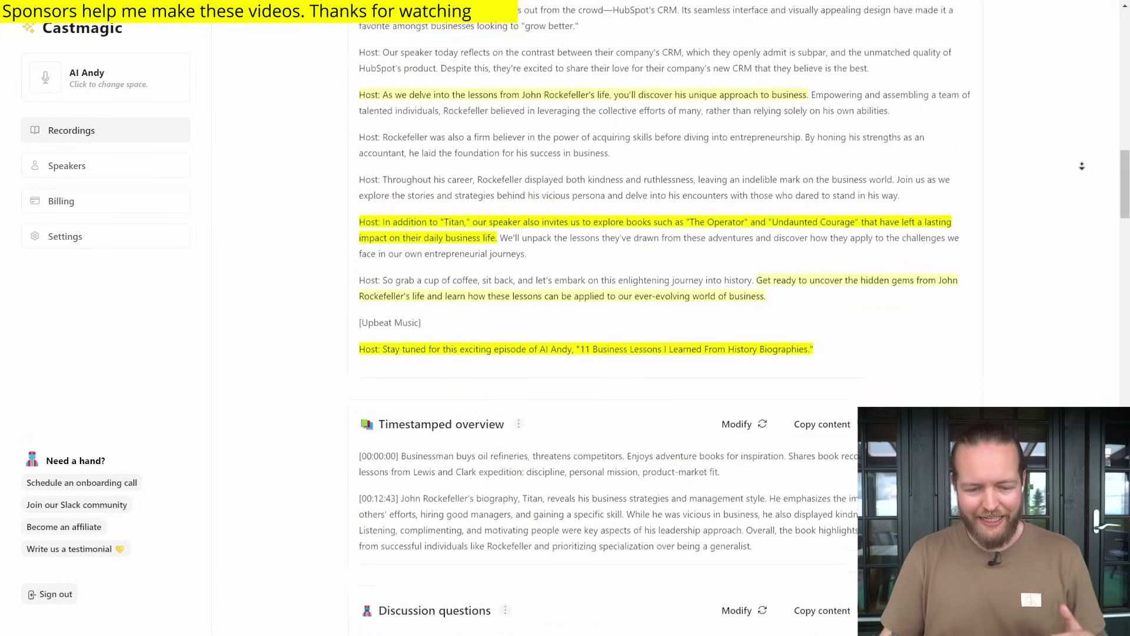
pyautogui.scroll(-7, 1083, 166)
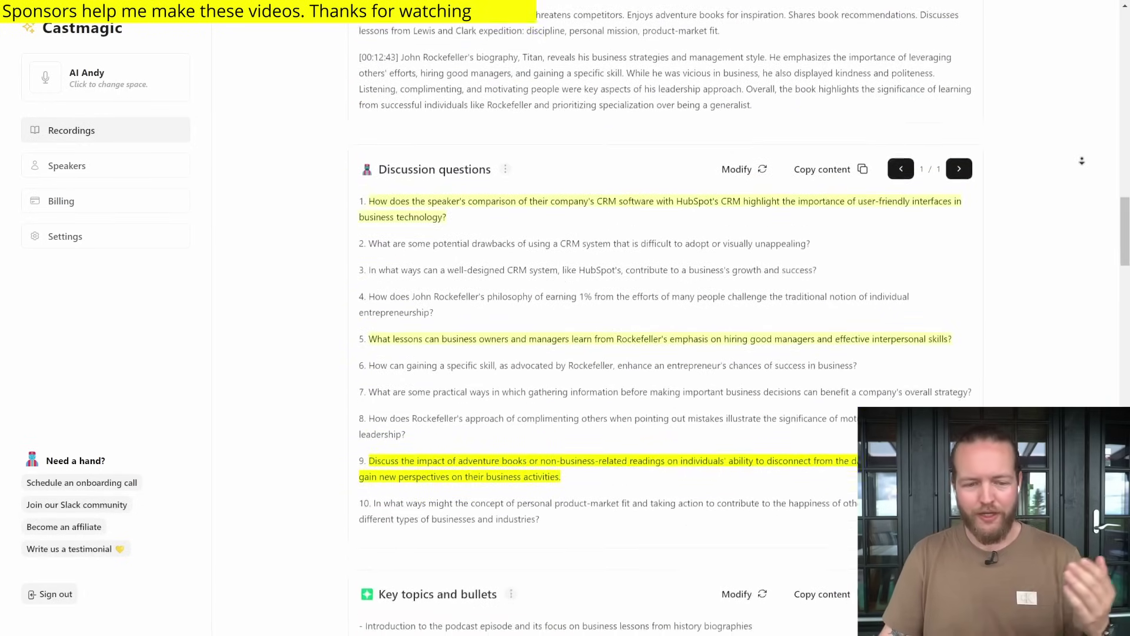
pyautogui.scroll(-7, 1082, 160)
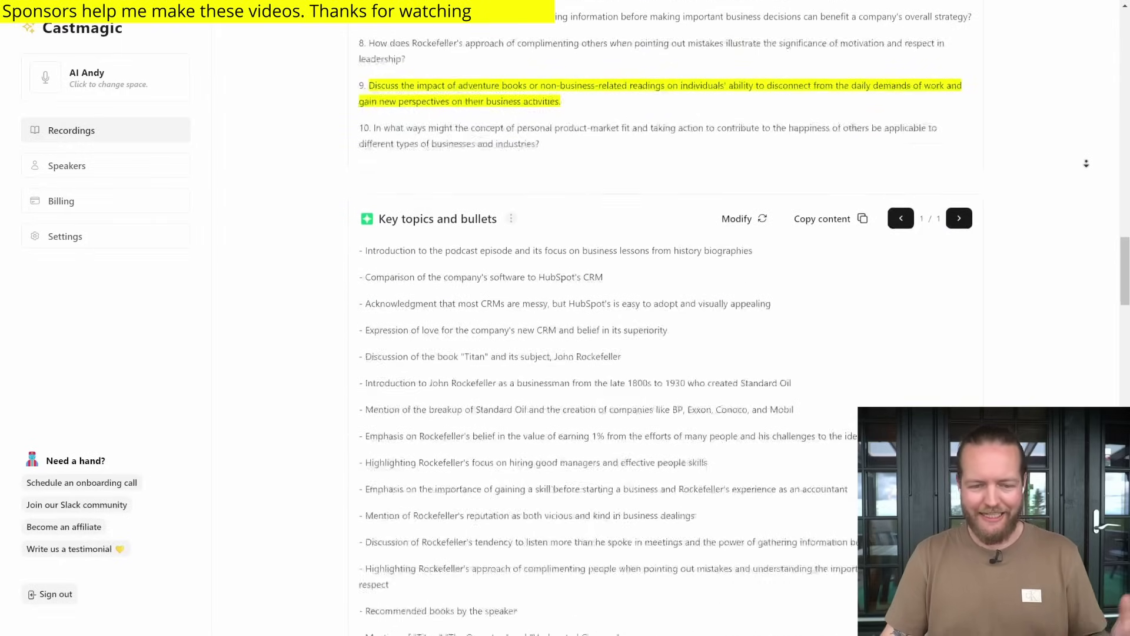
pyautogui.scroll(-8, 1087, 169)
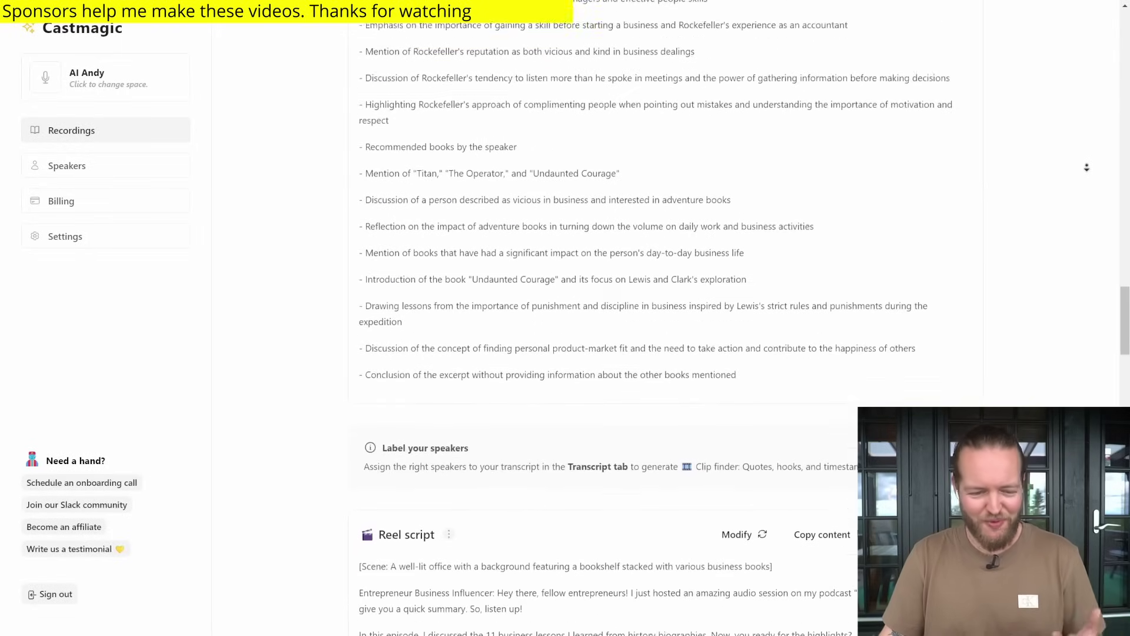
pyautogui.scroll(-8, 1086, 167)
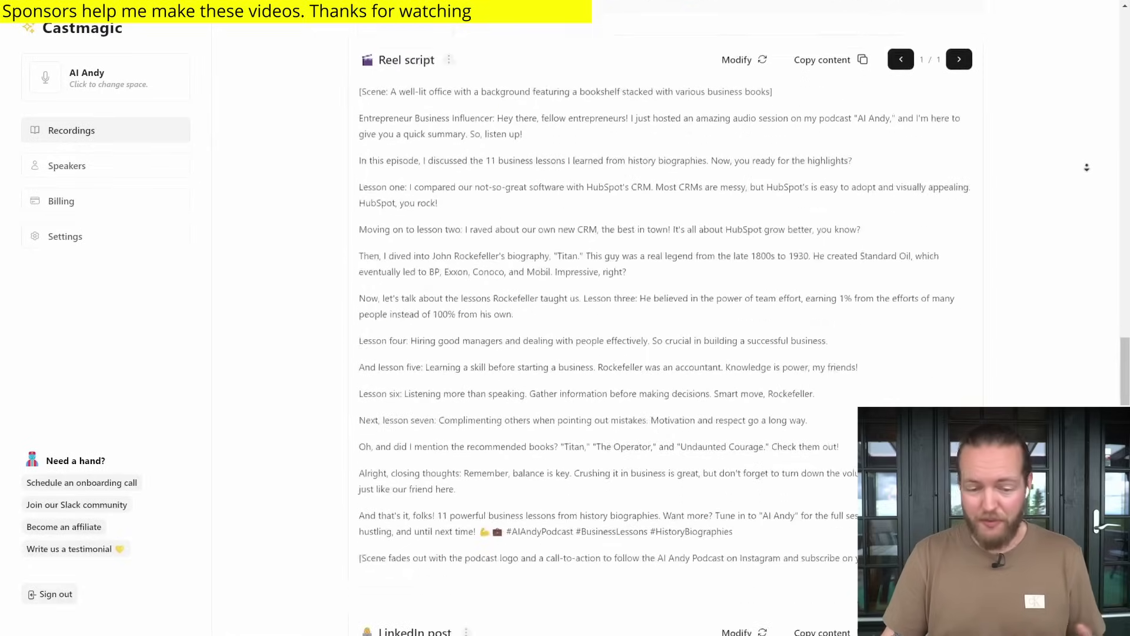
pyautogui.scroll(-8, 1087, 167)
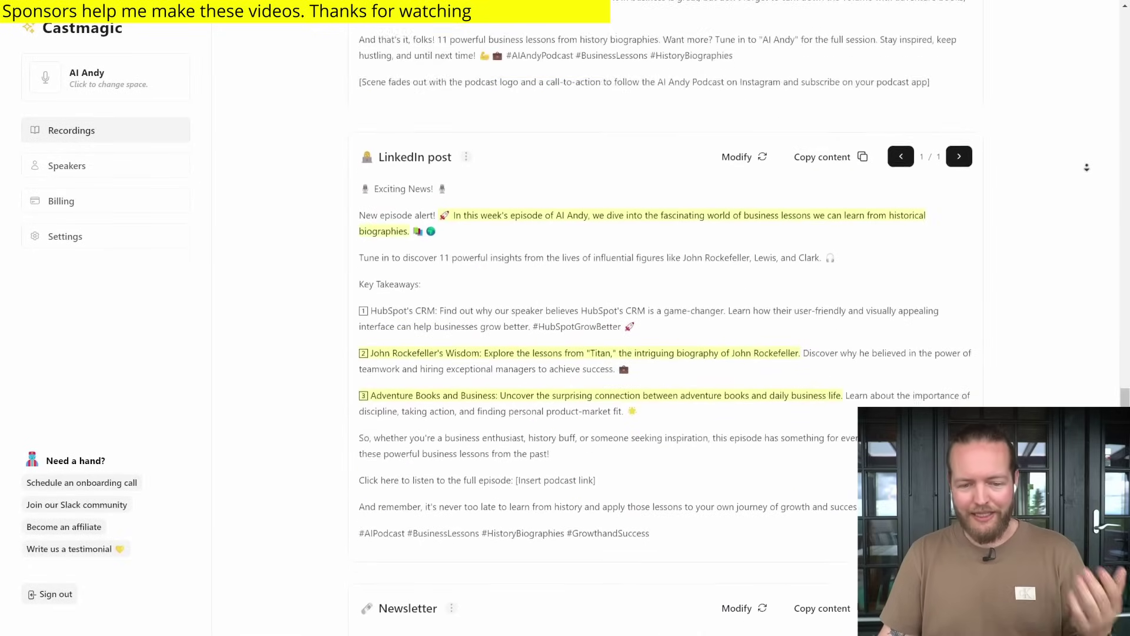
pyautogui.scroll(-8, 1087, 167)
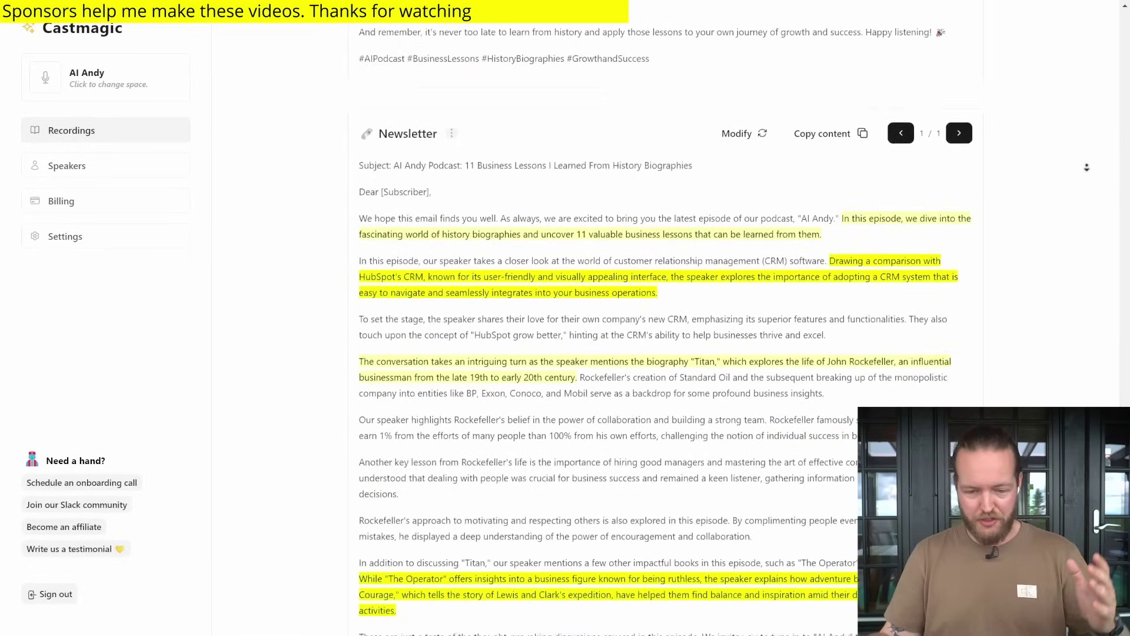
pyautogui.scroll(-8, 1087, 167)
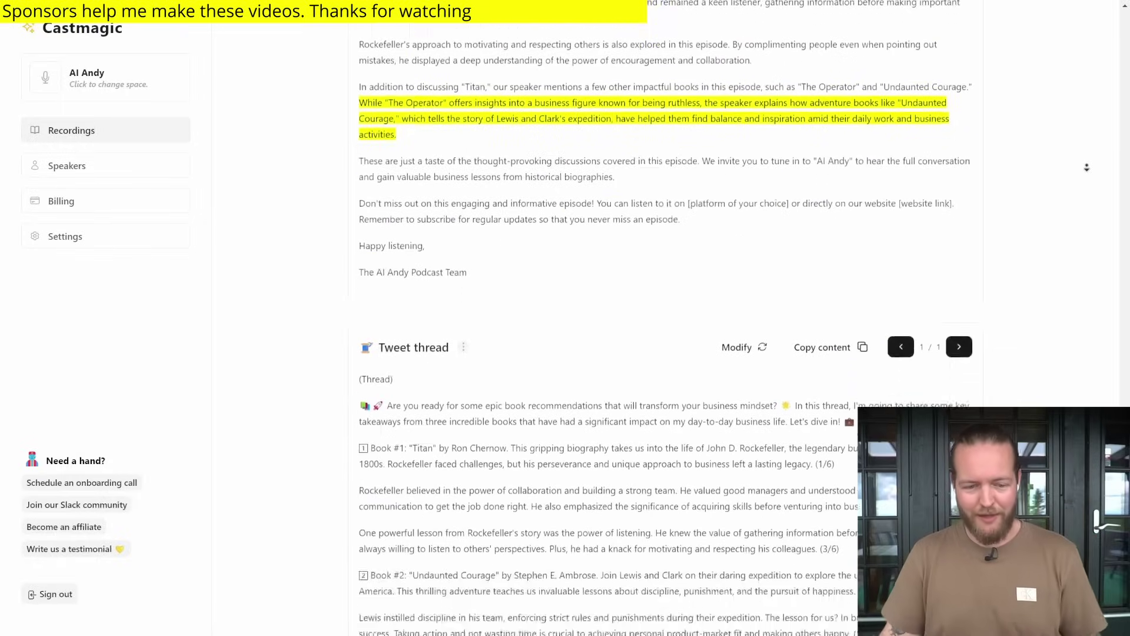
pyautogui.scroll(-8, 1087, 167)
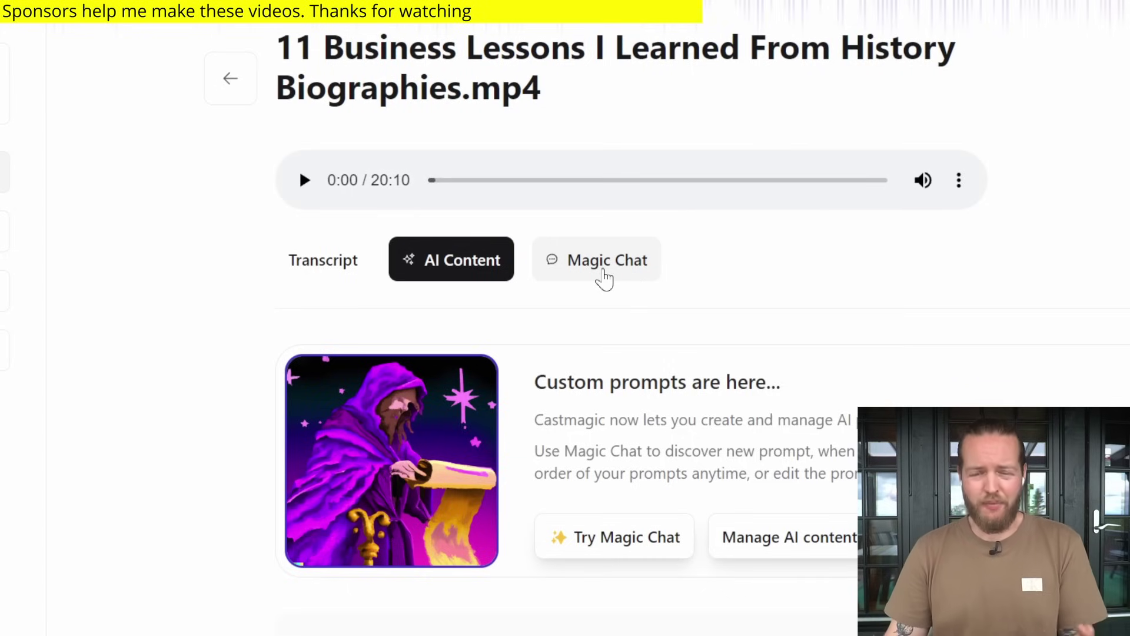
# Step: Read the Magic Chat example prompts, then return to the Tweet thread section in AI Content
pyautogui.click(605, 277)
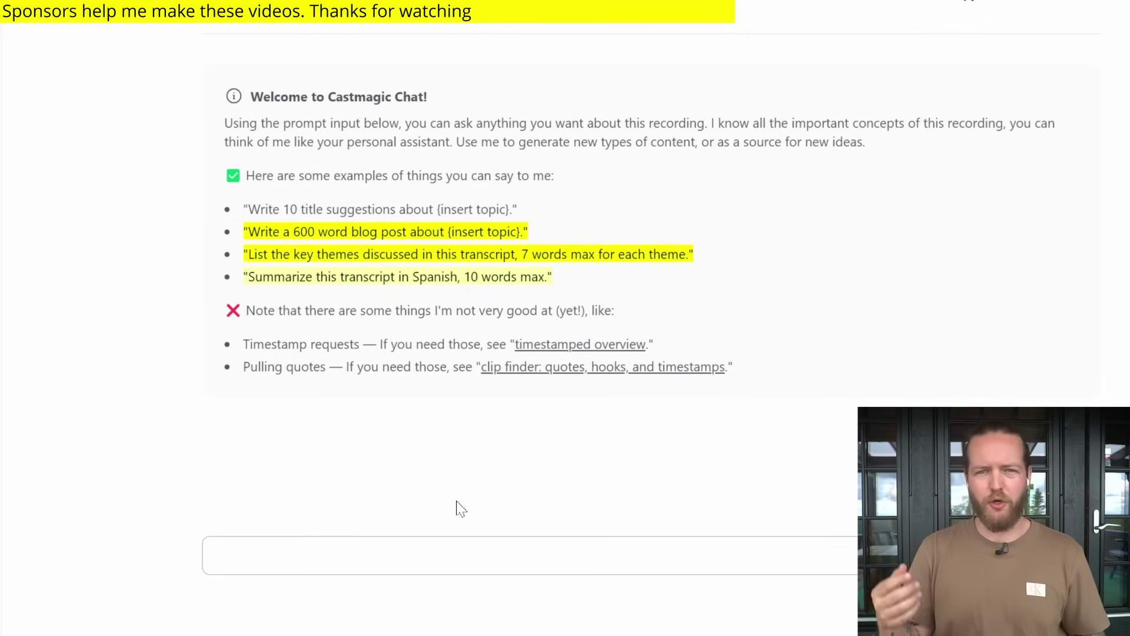
pyautogui.moveTo(555, 203); pyautogui.dragTo(232, 212)
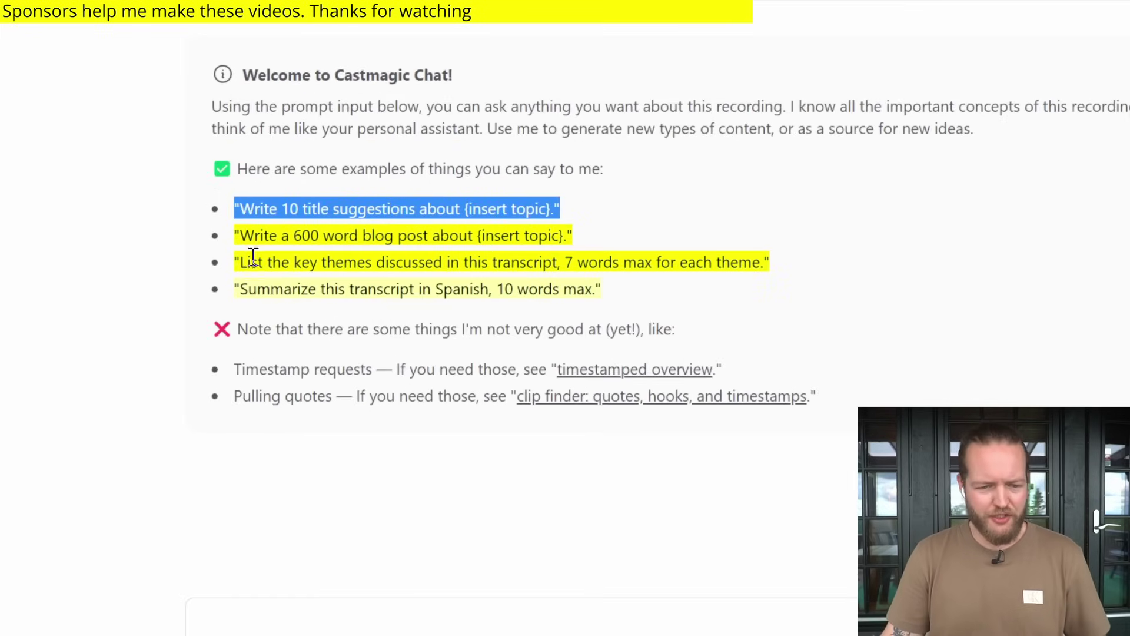
pyautogui.moveTo(236, 262); pyautogui.dragTo(514, 266)
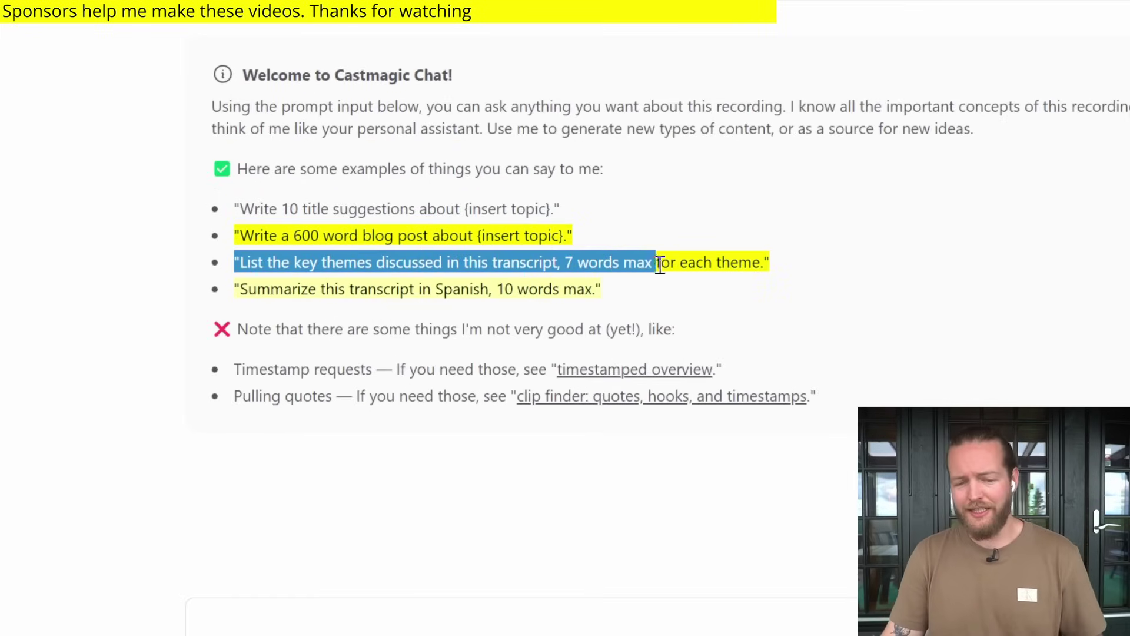
pyautogui.moveTo(689, 265); pyautogui.dragTo(710, 265)
pyautogui.click(881, 300)
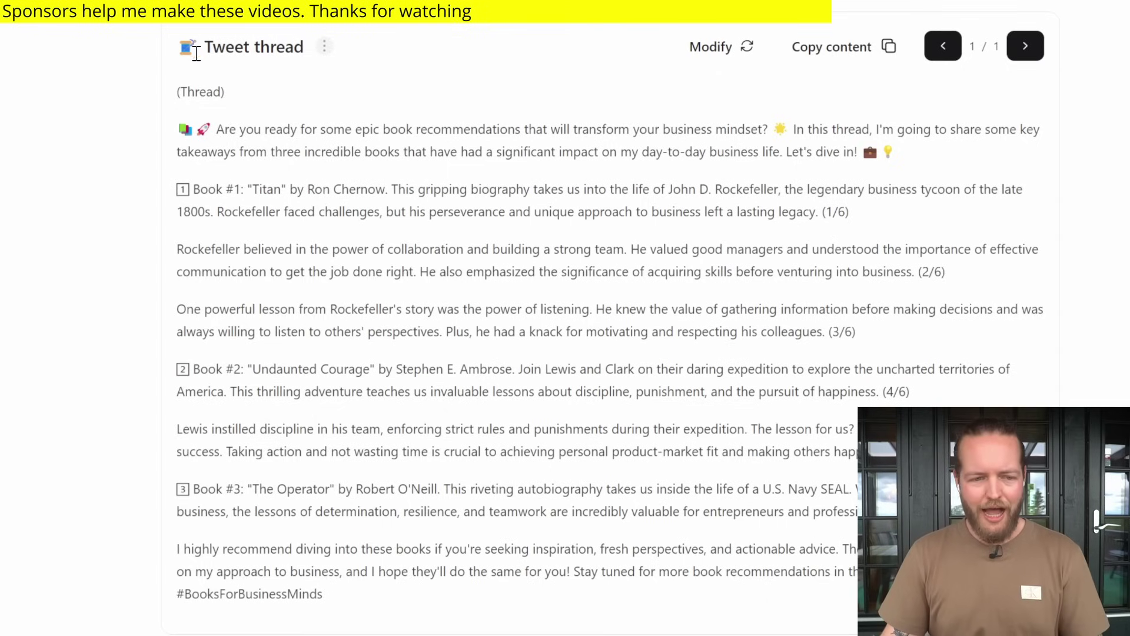
pyautogui.moveTo(177, 52); pyautogui.dragTo(310, 69)
pyautogui.click(562, 90)
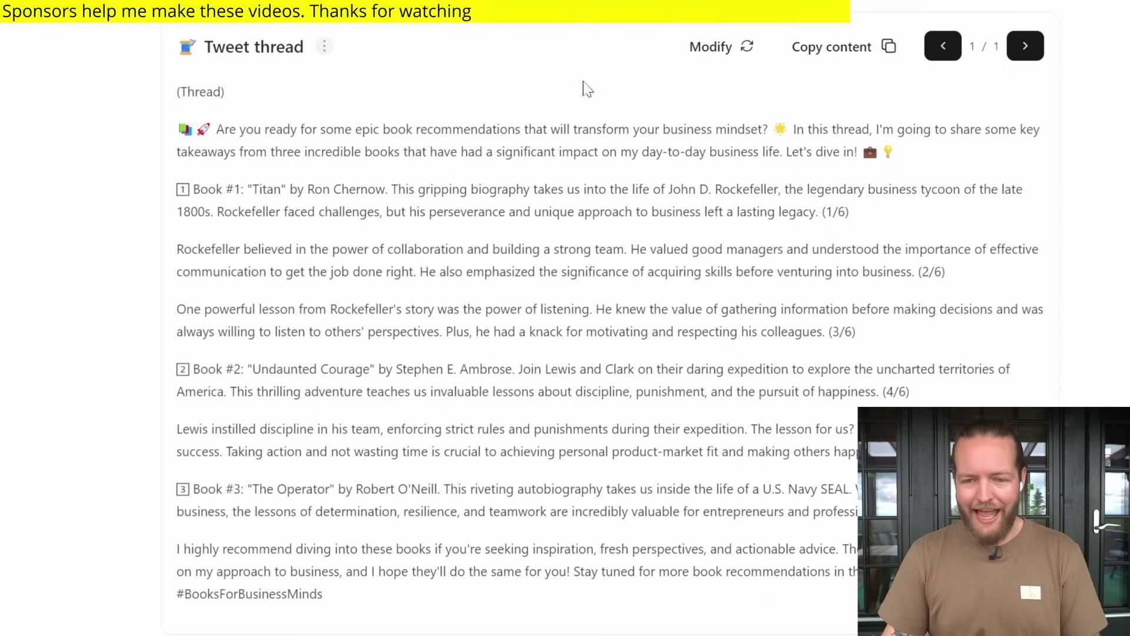
# Step: Copy the Tweet thread and split it into an intro tweet followed by a second tweet
pyautogui.click(818, 59)
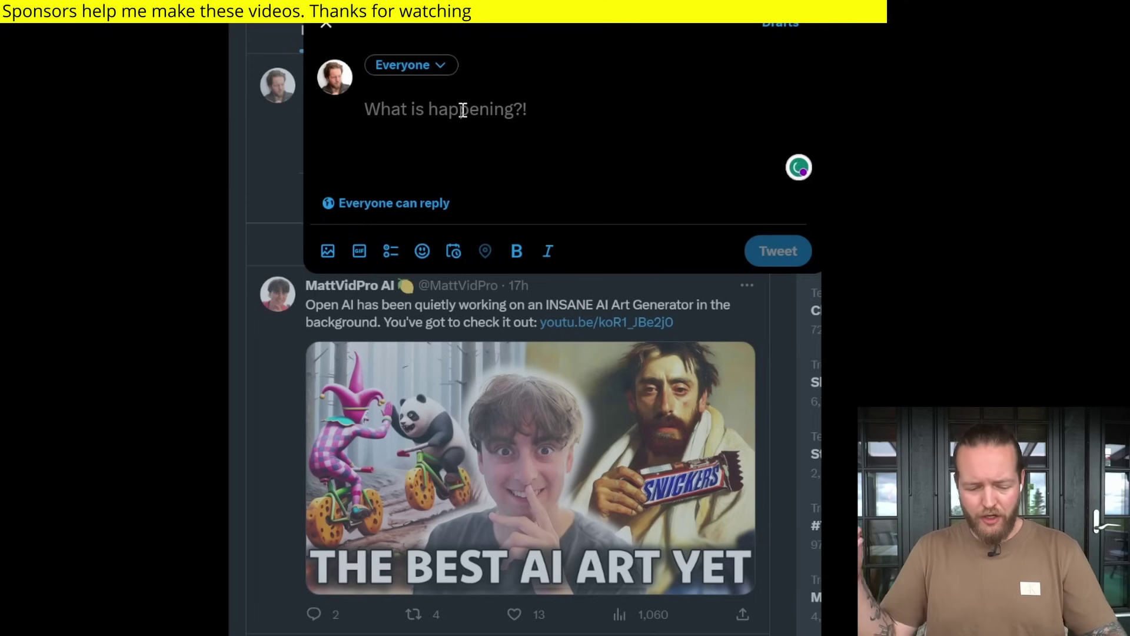
pyautogui.hotkey('ctrl', 'v')
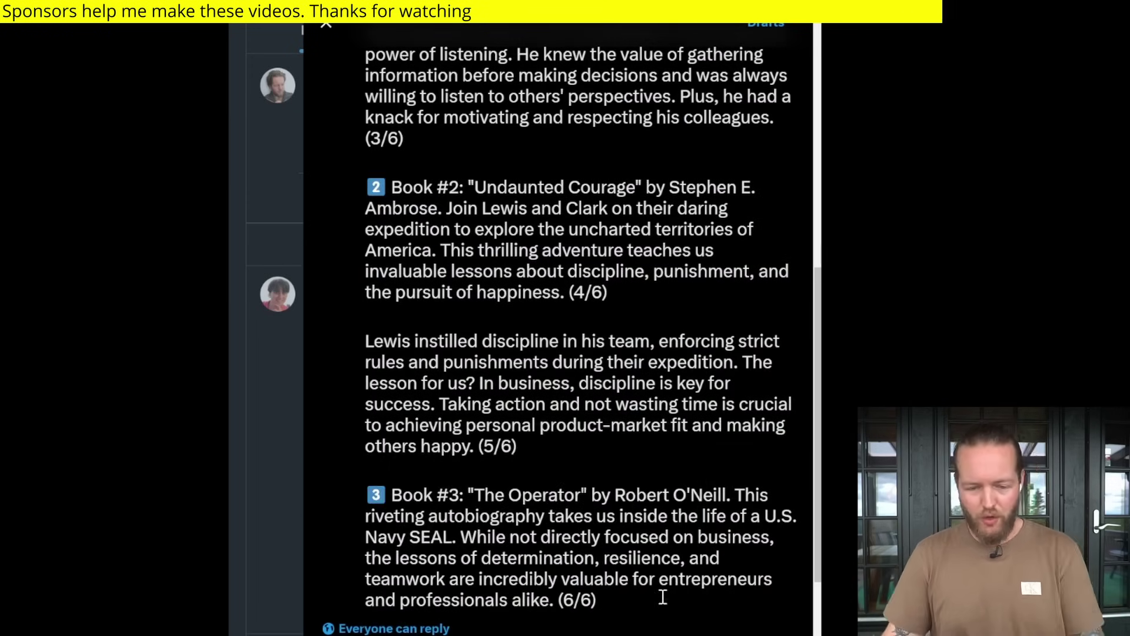
pyautogui.moveTo(663, 597); pyautogui.dragTo(413, 177)
pyautogui.hotkey('ctrl', 'x')
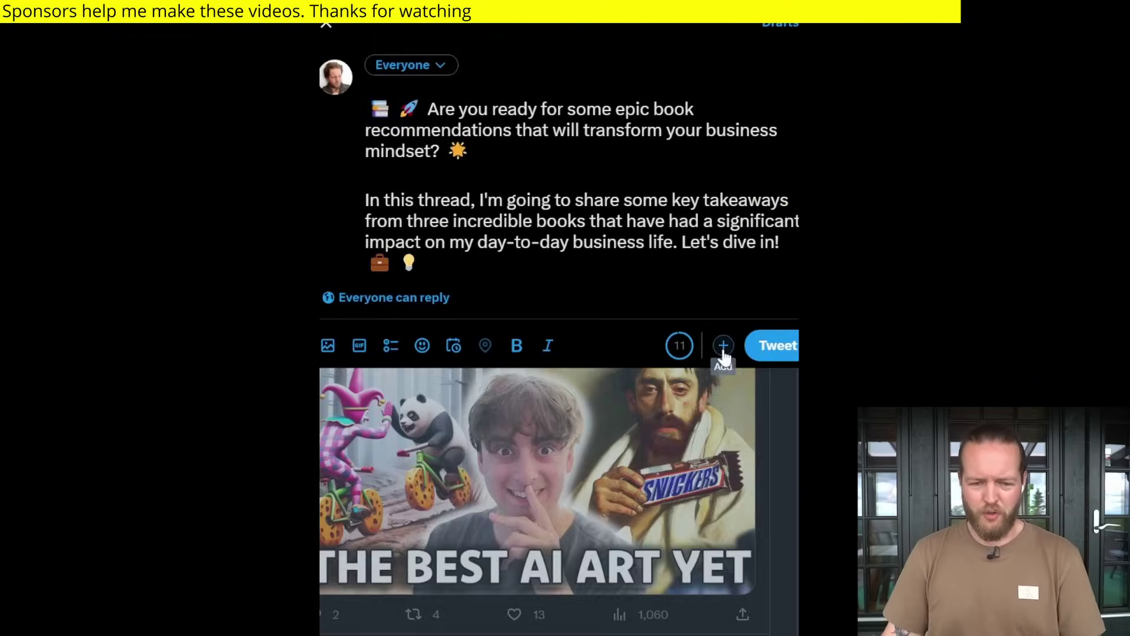
pyautogui.click(724, 347)
pyautogui.hotkey('ctrl', 'v')
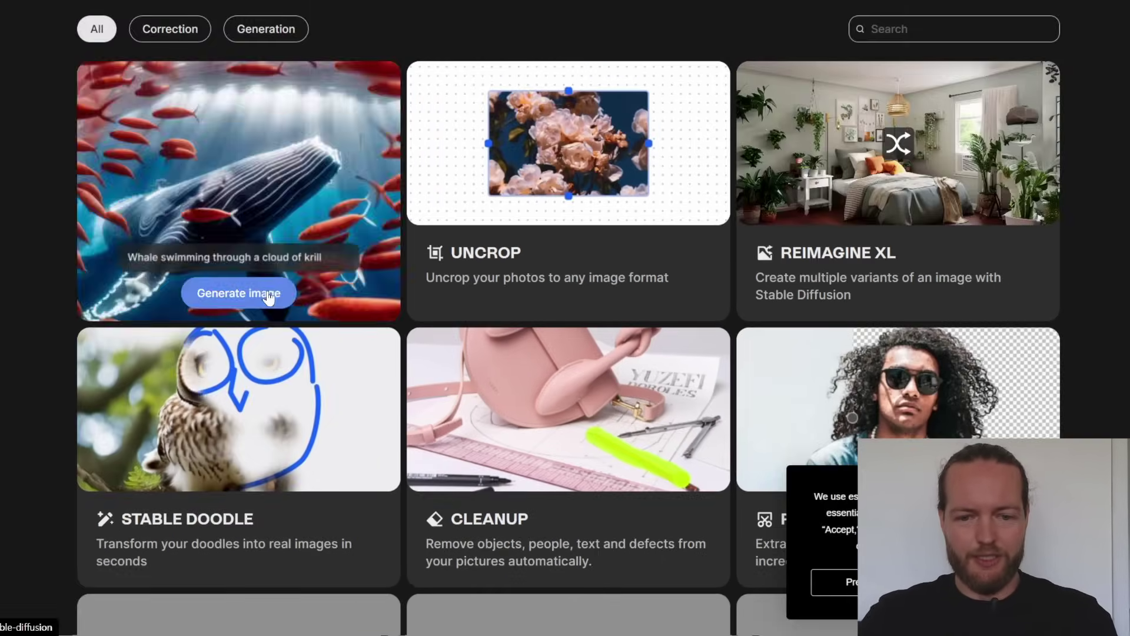
# Step: Open the Stable Diffusion XL card from Clipdrop's tool grid
pyautogui.click(402, 318)
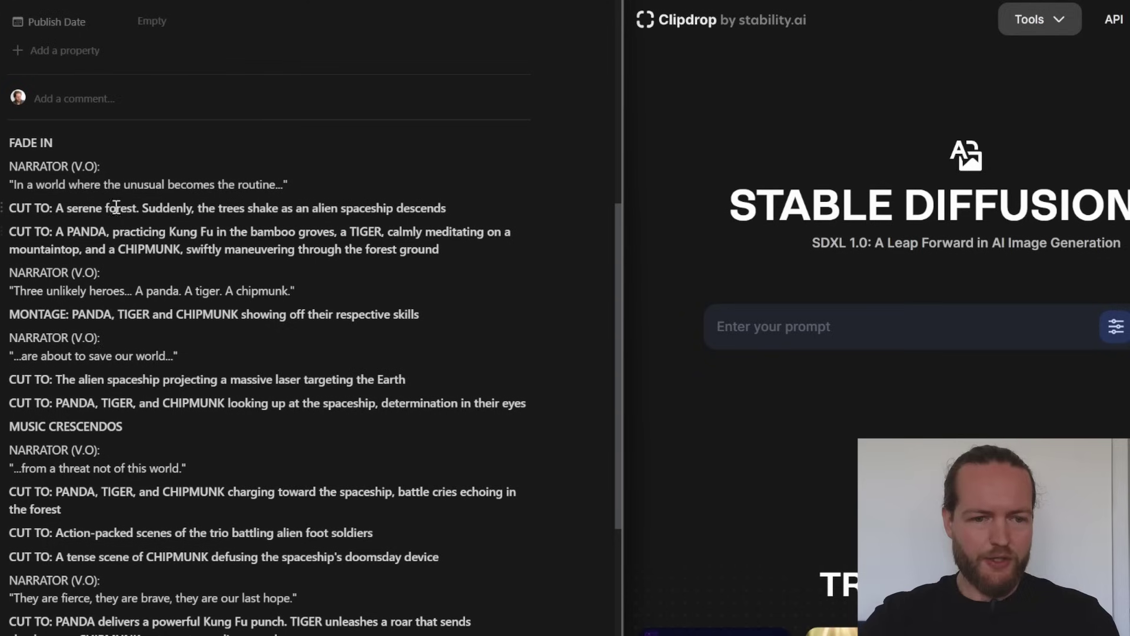
# Step: Move the serene forest shot description onto its own line, numbered '1.'
pyautogui.moveTo(180, 213); pyautogui.dragTo(452, 208)
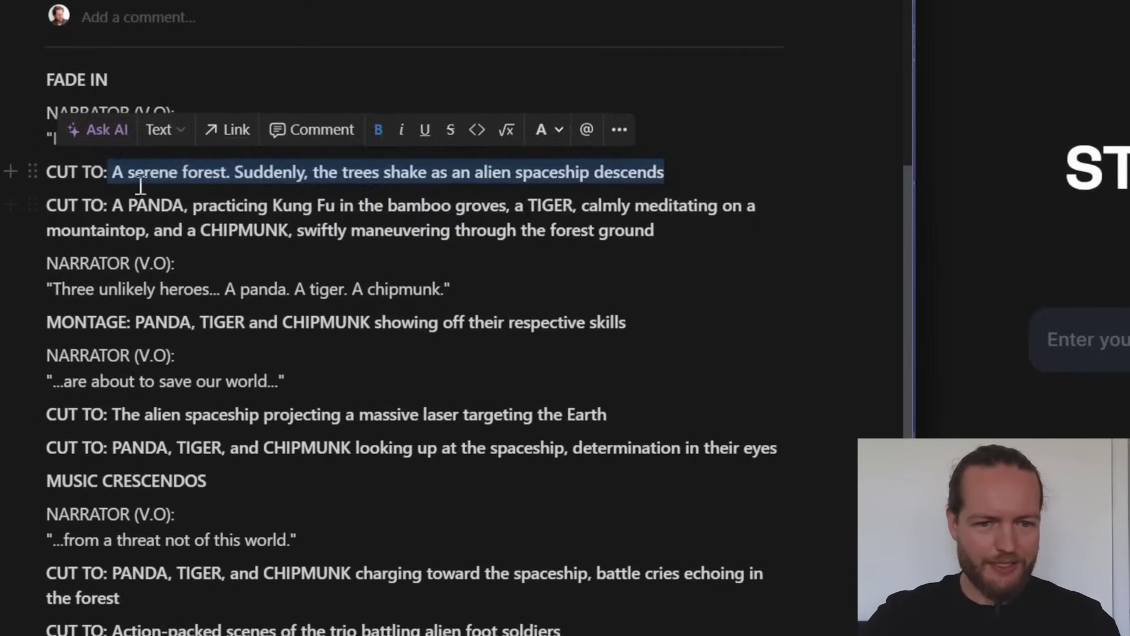
pyautogui.click(227, 179)
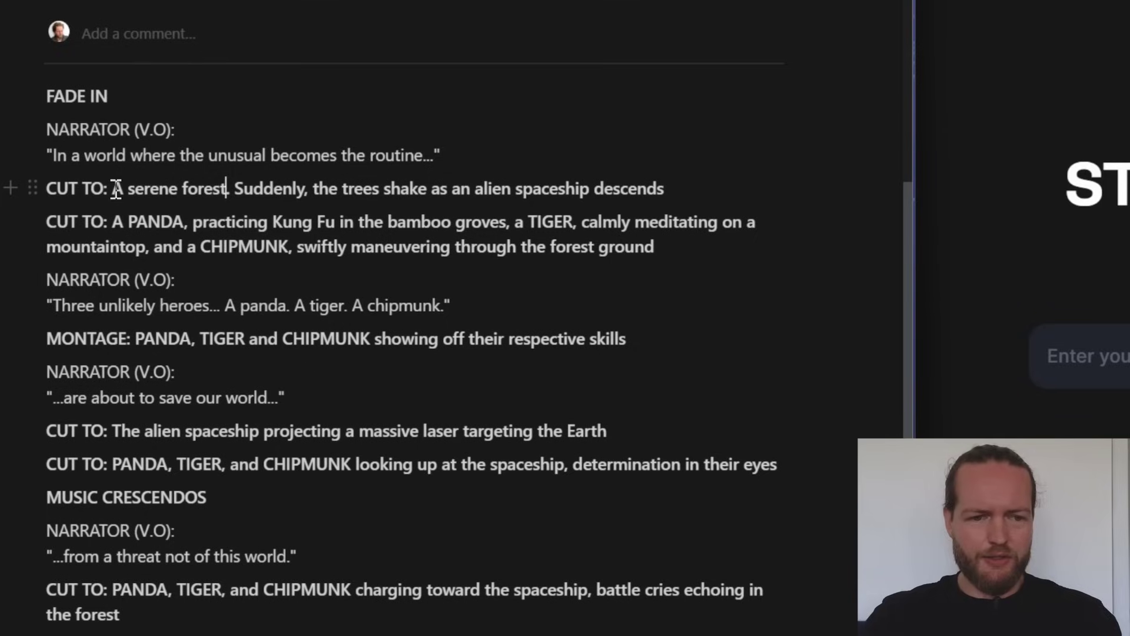
pyautogui.click(116, 189)
pyautogui.press('Return')
pyautogui.write('1.')
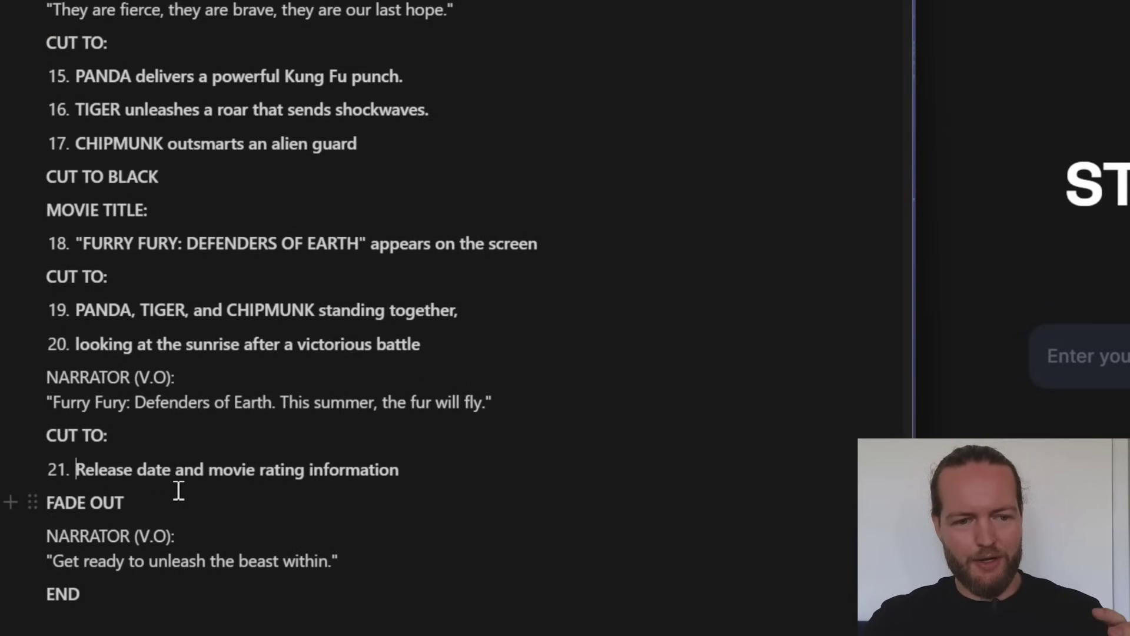
# Step: Select the first shot line, 'A serene forest drone shot on a sunny day'
pyautogui.scroll(4, 178, 491)
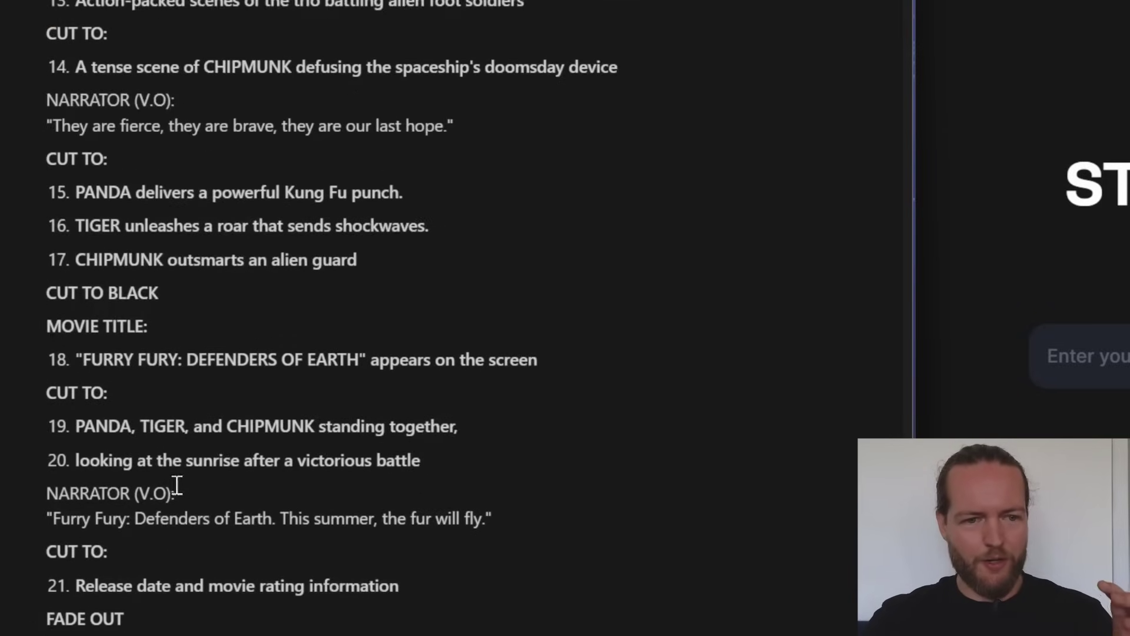
pyautogui.scroll(6, 236, 365)
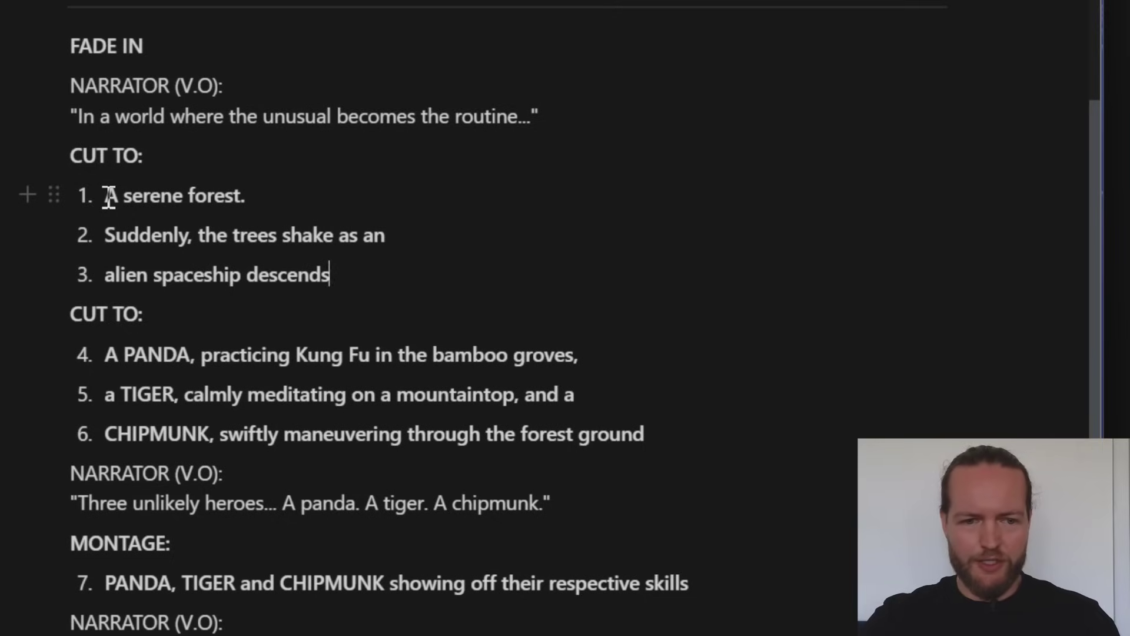
pyautogui.moveTo(109, 196); pyautogui.dragTo(262, 196)
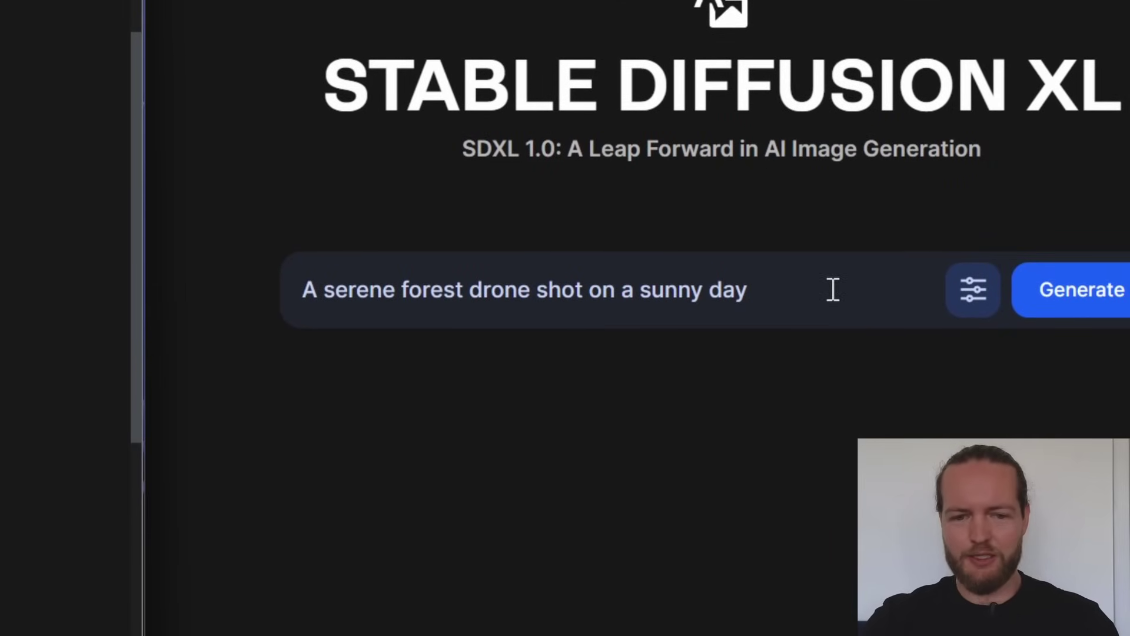
# Step: Set the Stable Diffusion XL image style to Cinematic
pyautogui.click(951, 301)
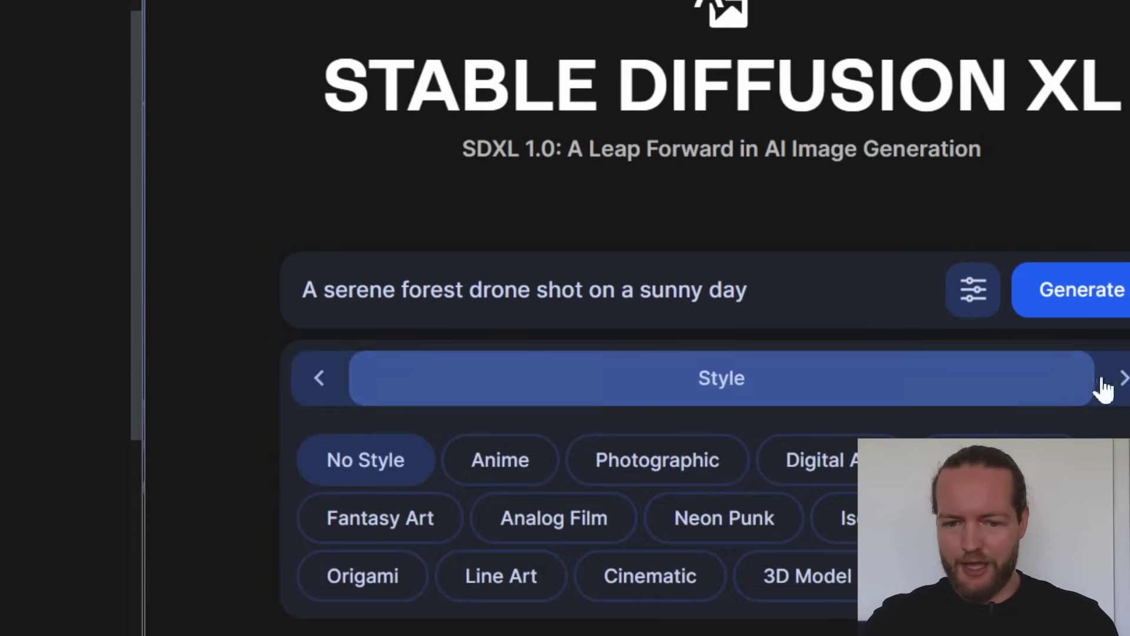
pyautogui.click(1122, 380)
pyautogui.click(1122, 380)
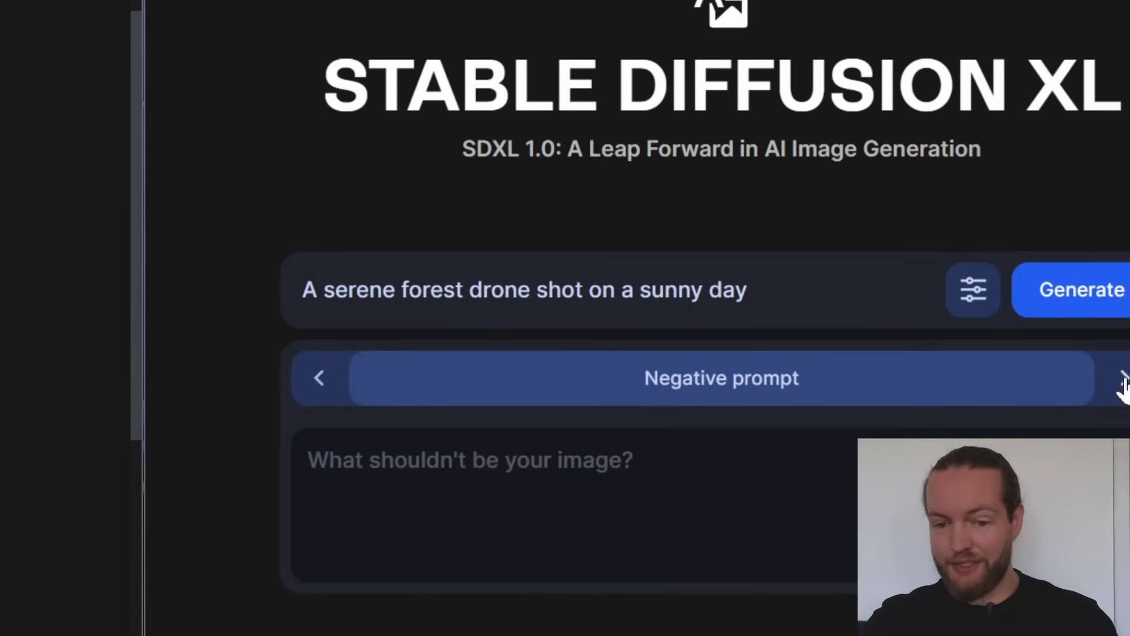
pyautogui.click(1123, 380)
pyautogui.click(1123, 380)
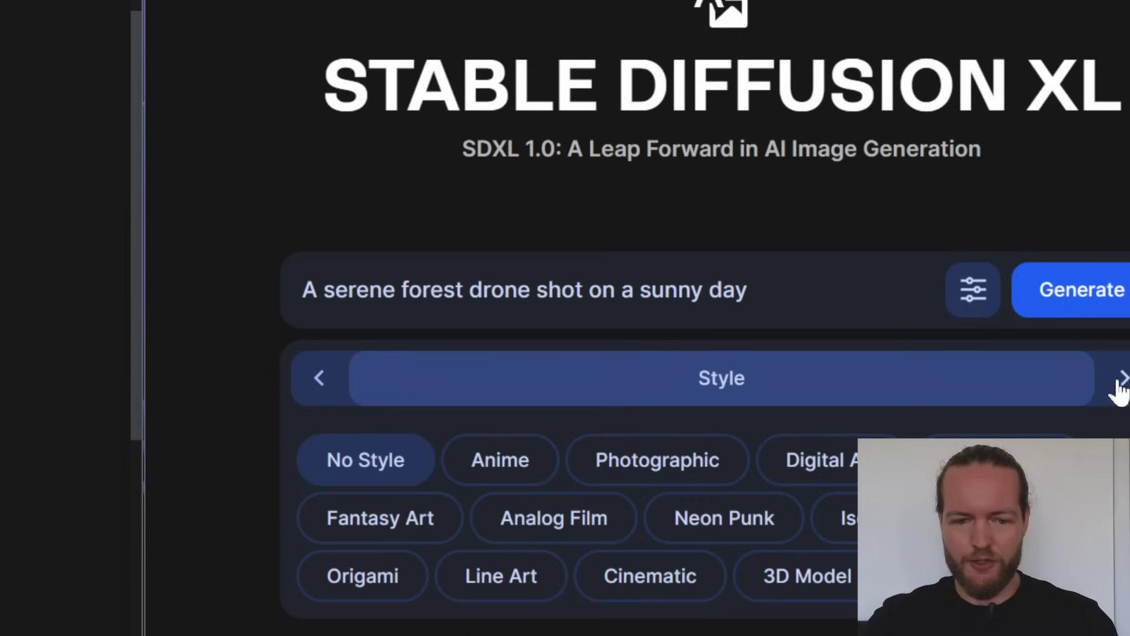
pyautogui.click(353, 533)
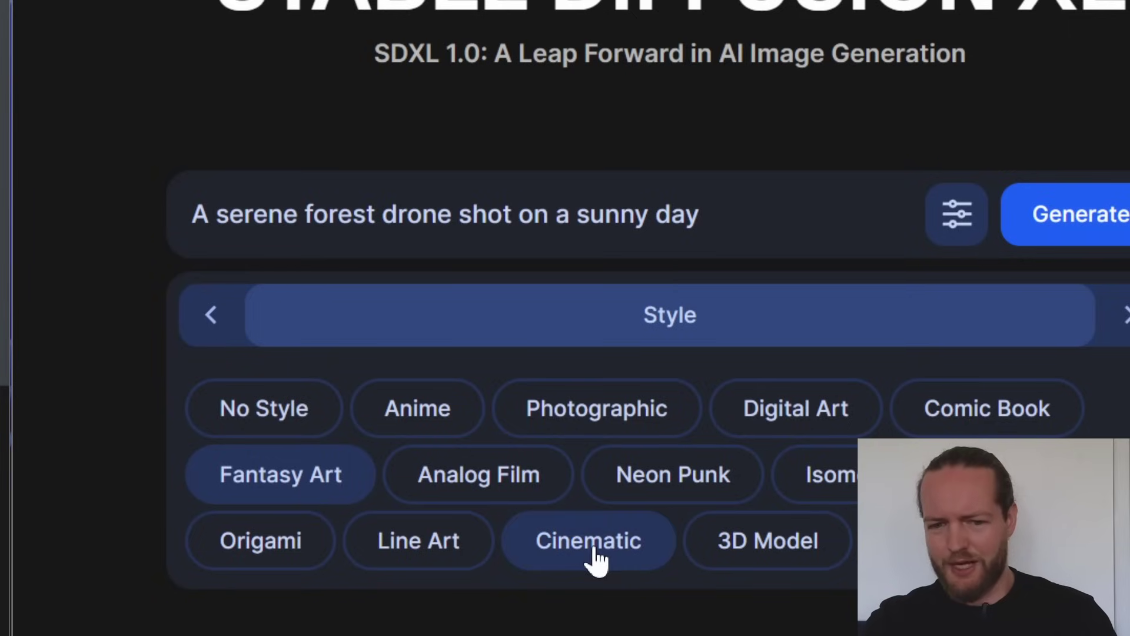
pyautogui.click(594, 550)
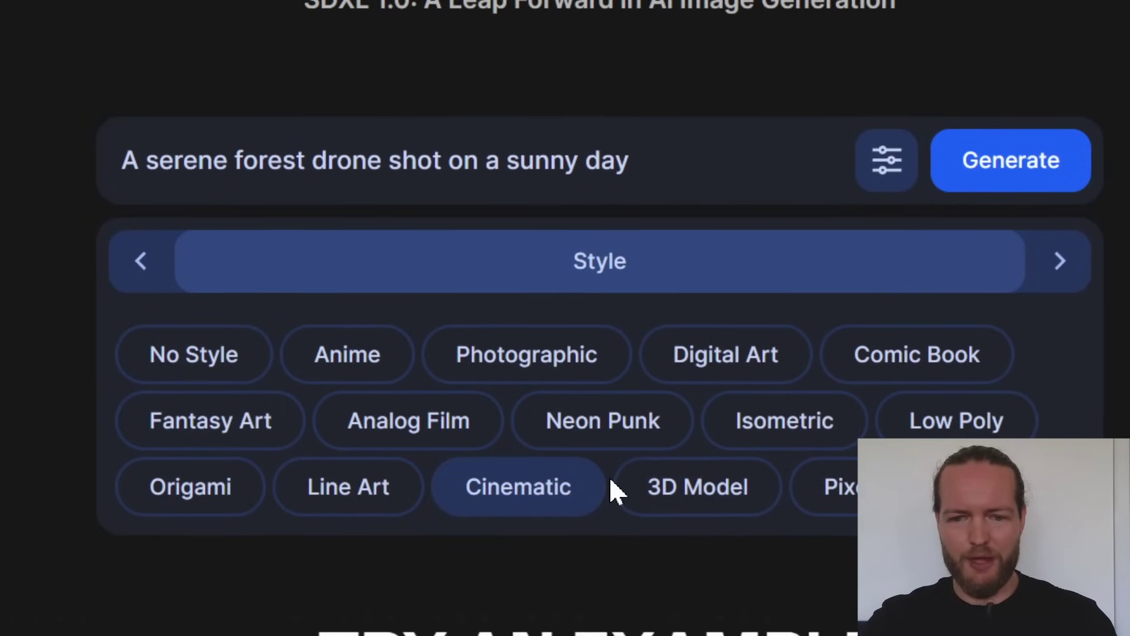
# Step: Switch the aspect ratio to Widescreen (16:9) and generate the forest images
pyautogui.click(1063, 262)
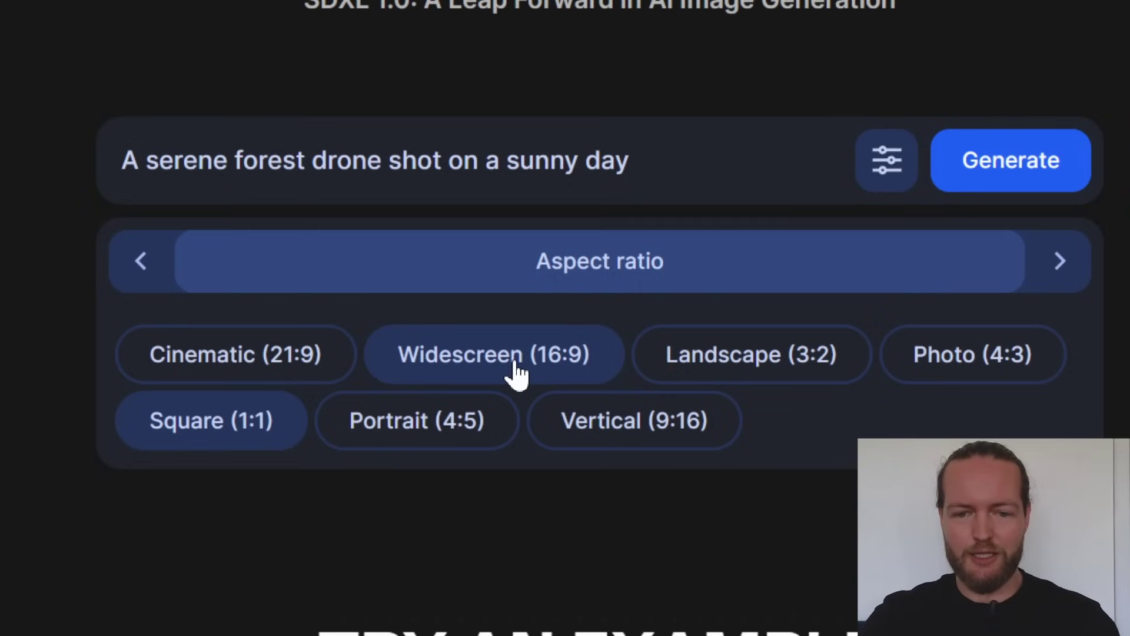
pyautogui.click(517, 371)
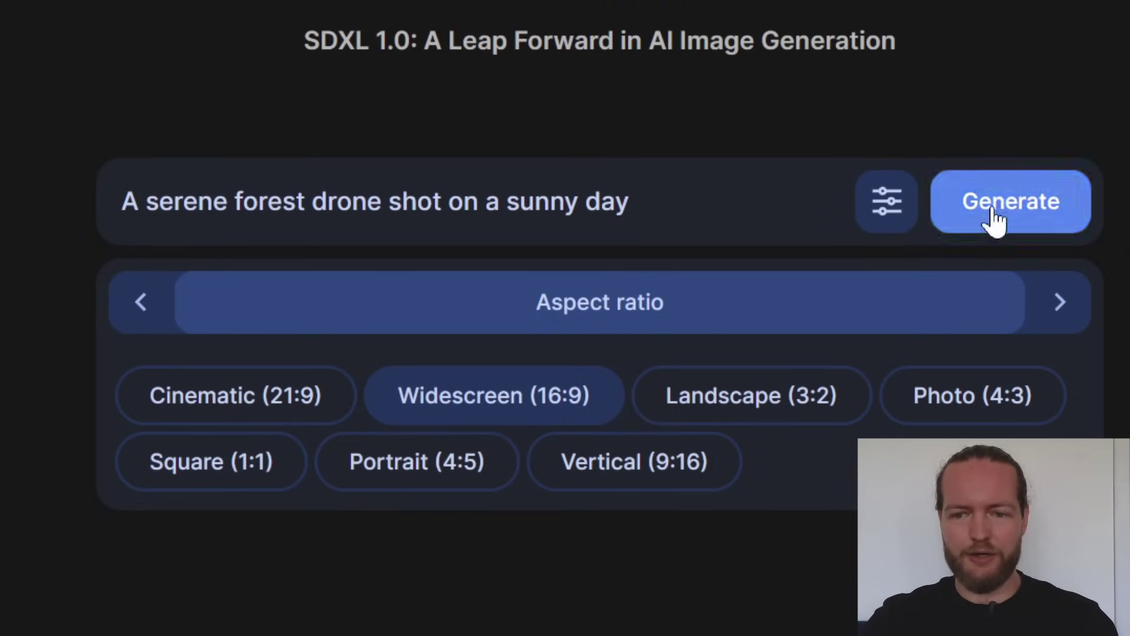
pyautogui.click(993, 211)
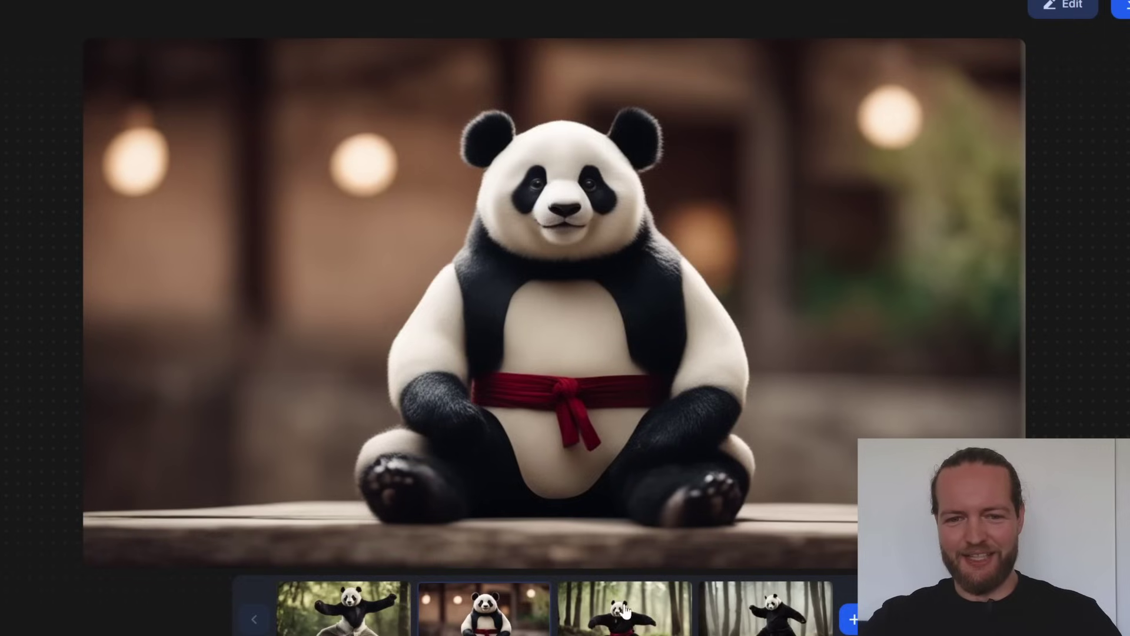
# Step: Preview the panda, armoured tiger and chipmunk images at full size
pyautogui.click(684, 610)
pyautogui.click(744, 612)
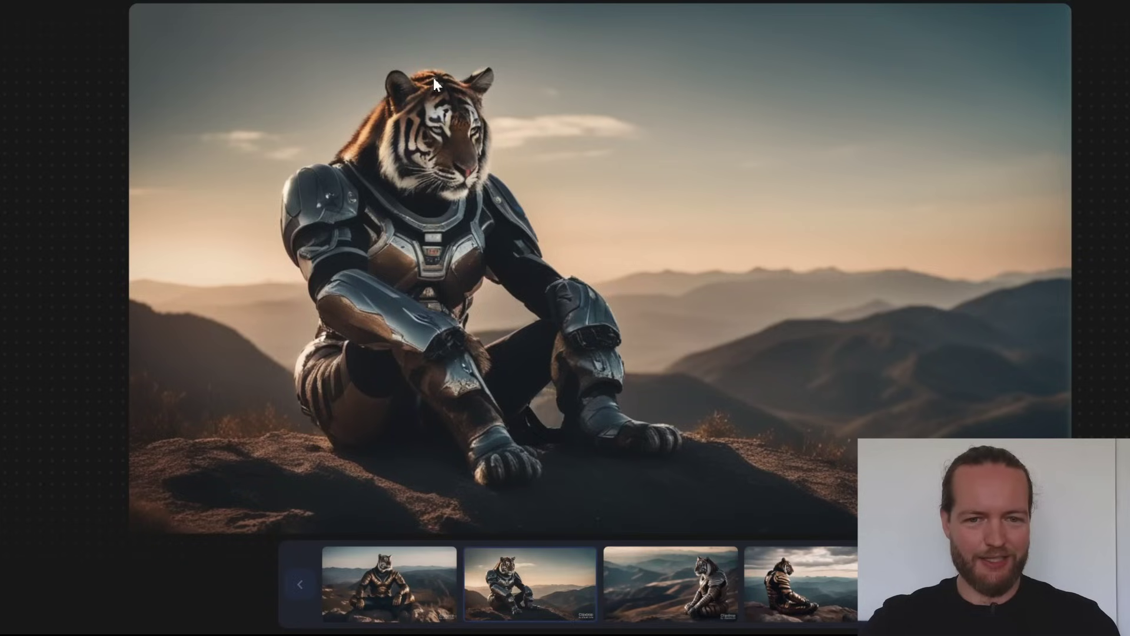
pyautogui.click(799, 591)
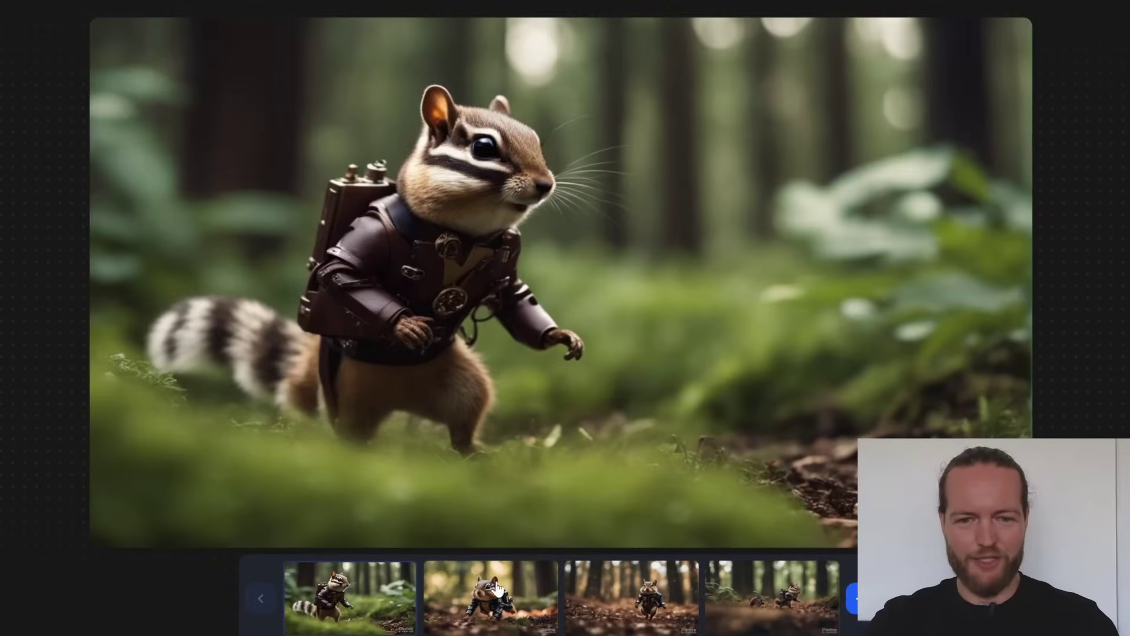
pyautogui.click(498, 585)
pyautogui.click(636, 604)
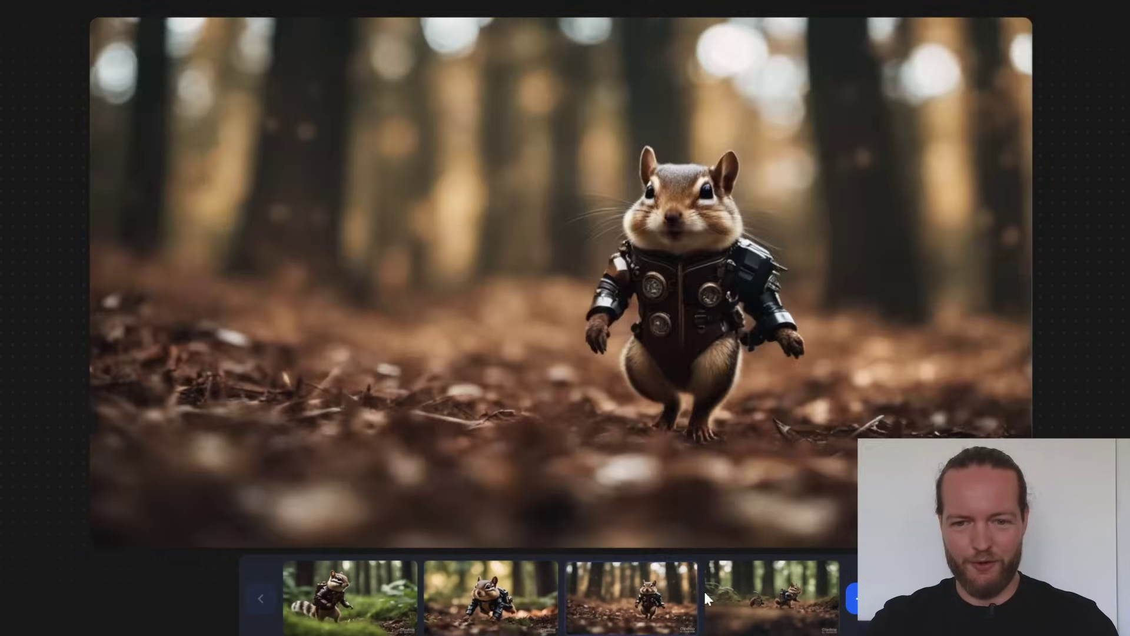
pyautogui.click(740, 600)
pyautogui.click(512, 586)
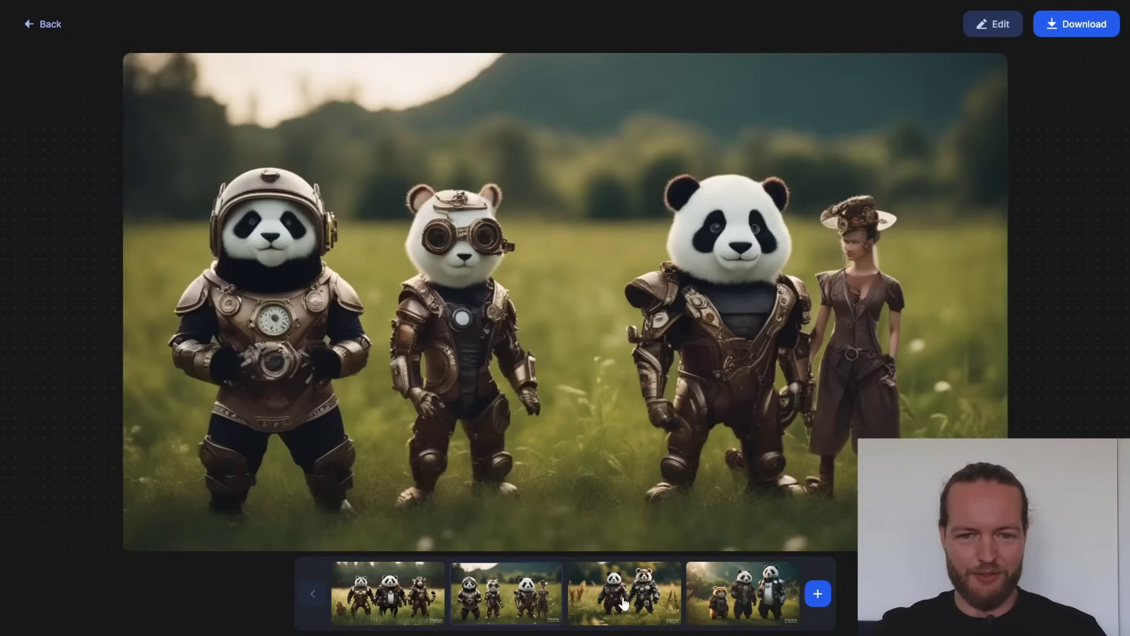
# Step: Preview the two-panda, raccoon-and-pandas and armed squirrel images
pyautogui.click(624, 603)
pyautogui.click(718, 599)
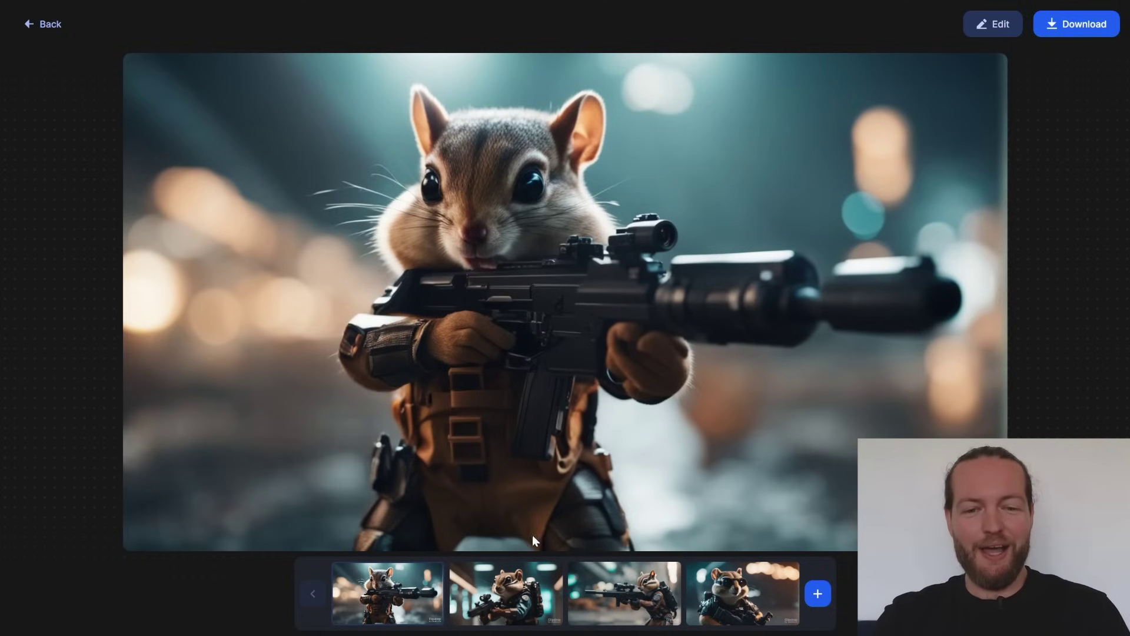
pyautogui.click(520, 606)
pyautogui.click(609, 598)
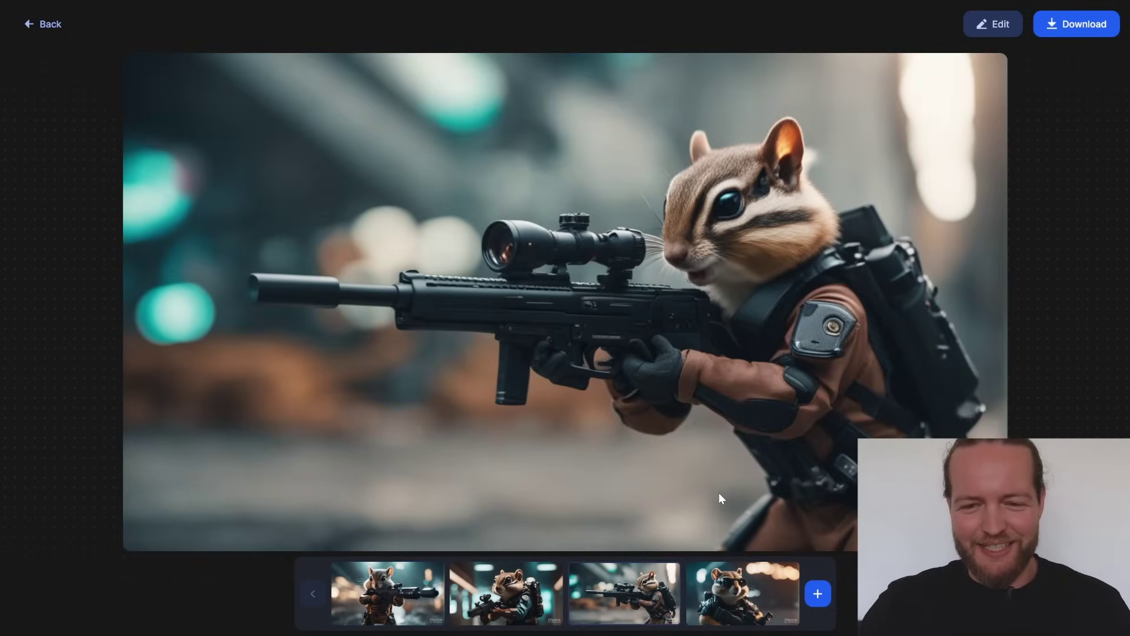
pyautogui.click(758, 581)
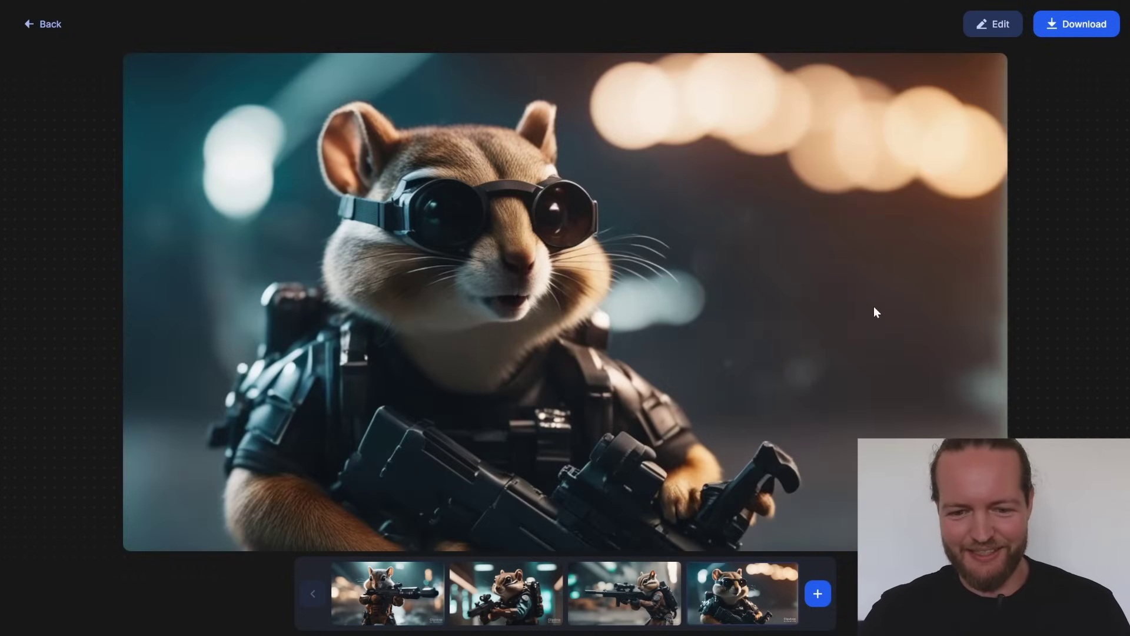
pyautogui.click(618, 602)
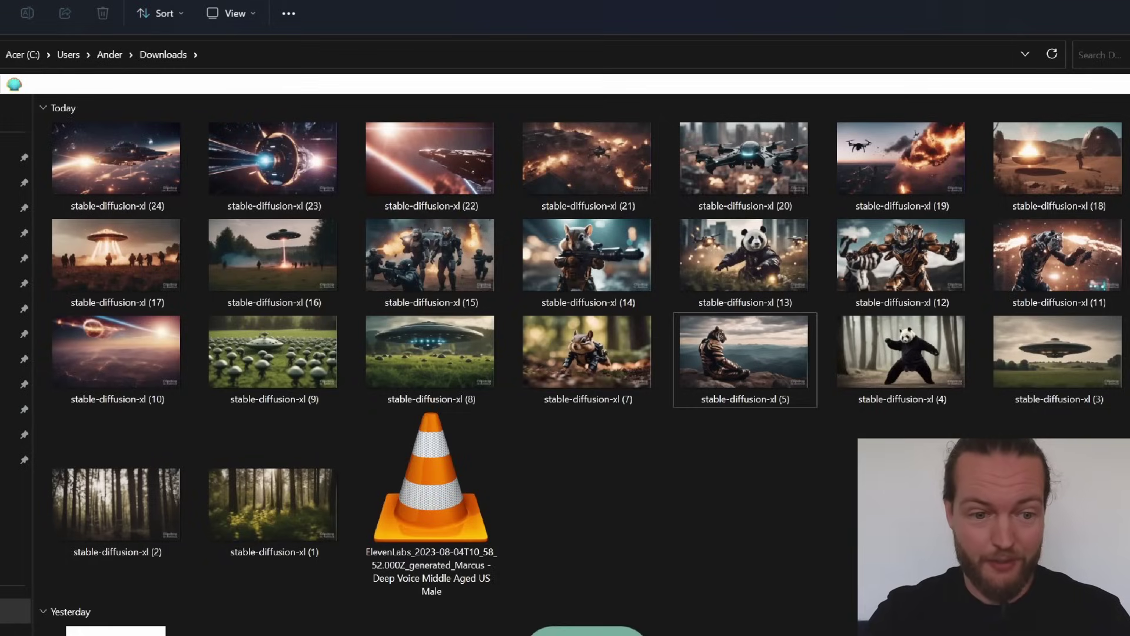
# Step: Look over the downloaded stable-diffusion-xl images, then accept the Pika Discord invite
pyautogui.moveTo(1065, 484); pyautogui.dragTo(129, 154)
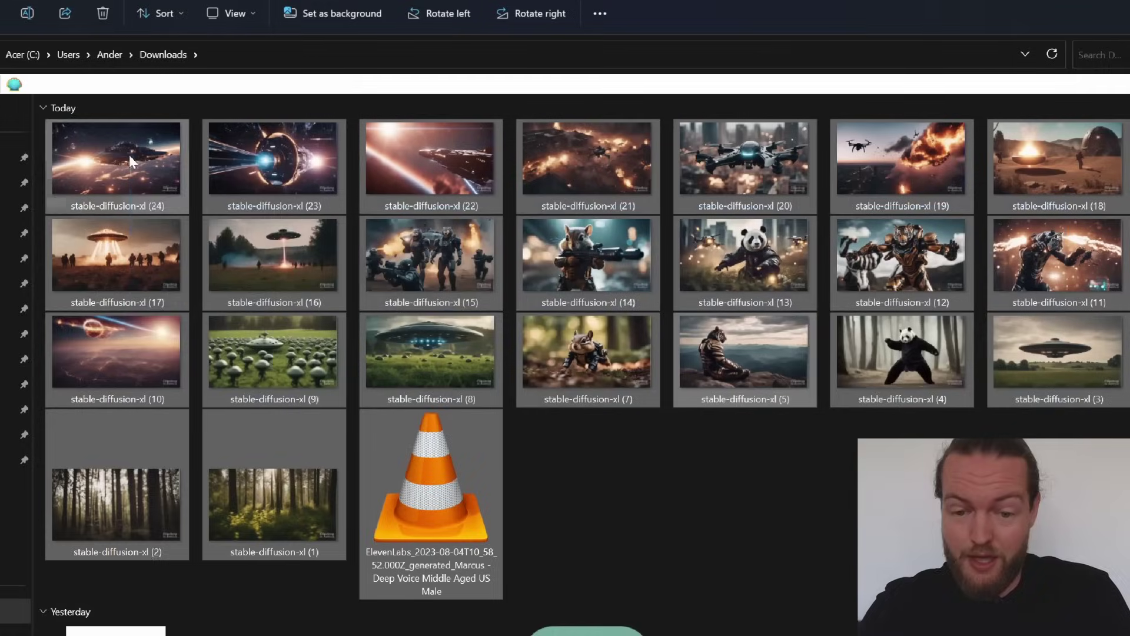
pyautogui.click(820, 514)
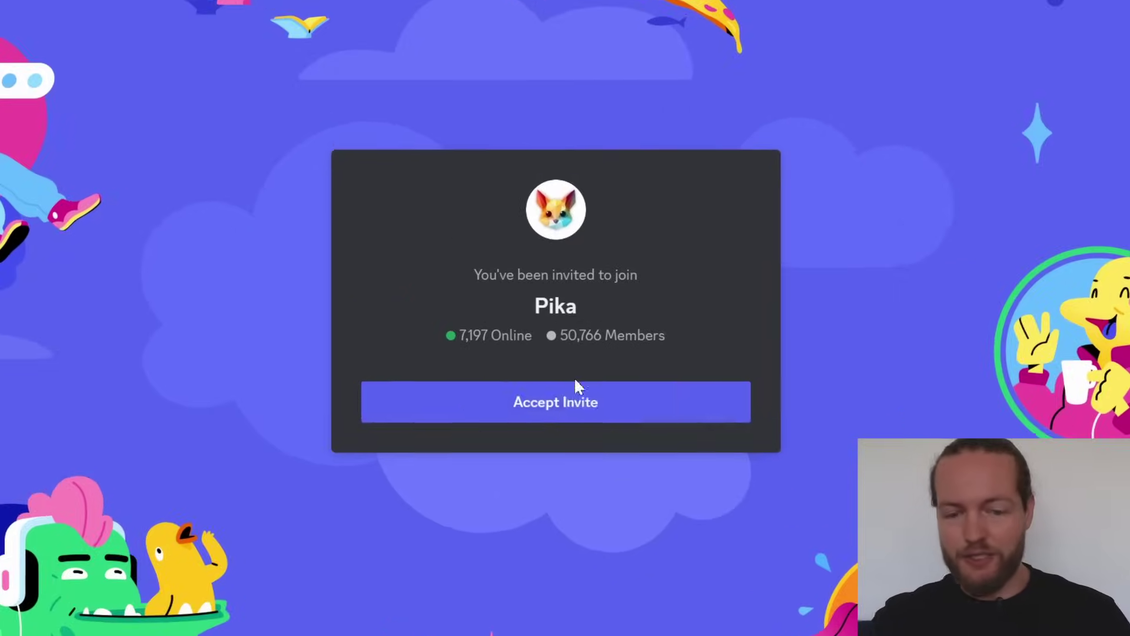
pyautogui.click(583, 387)
# Step: Start a /create command in #generate-7 with the optional image upload slot added
pyautogui.scroll(-10, 239, 200)
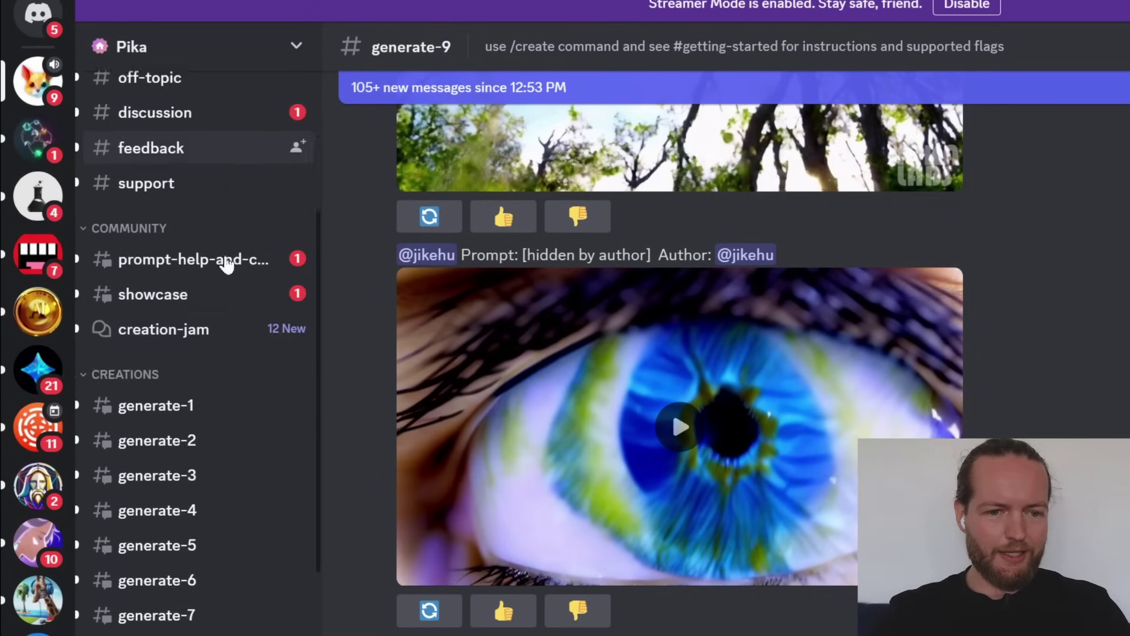
pyautogui.scroll(3, 177, 248)
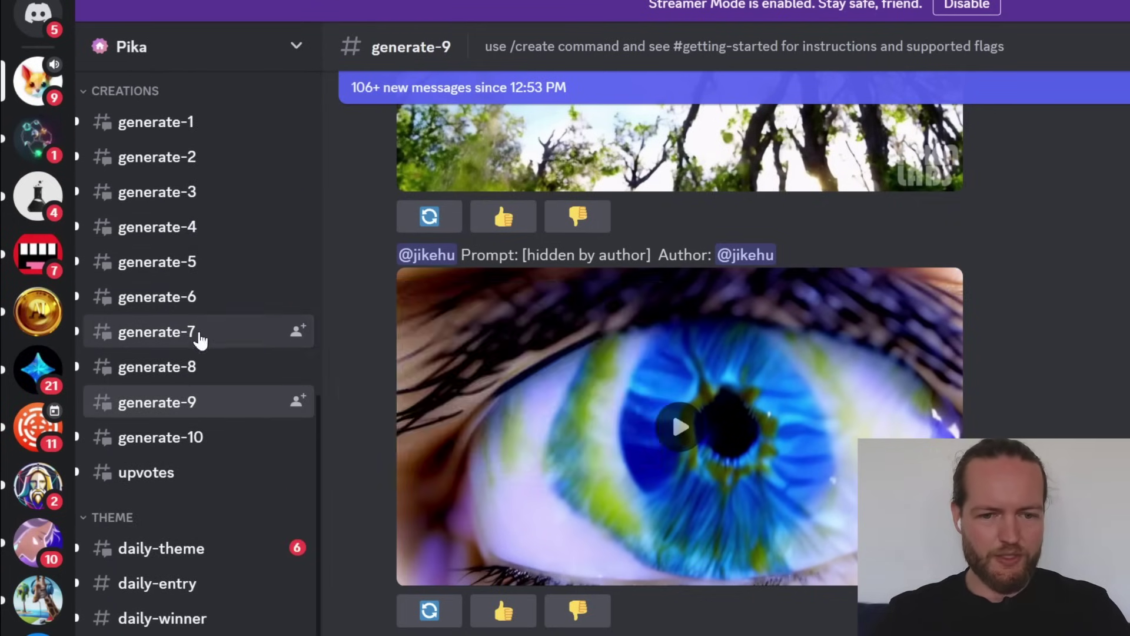
pyautogui.click(207, 337)
pyautogui.scroll(-5, 650, 328)
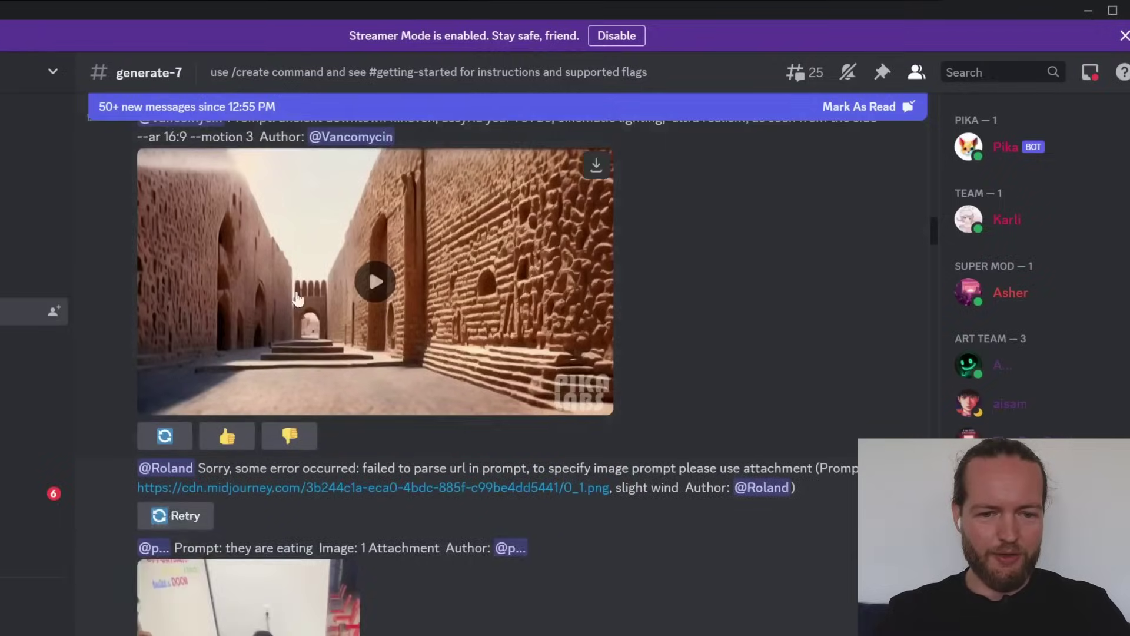
pyautogui.scroll(-15, 406, 297)
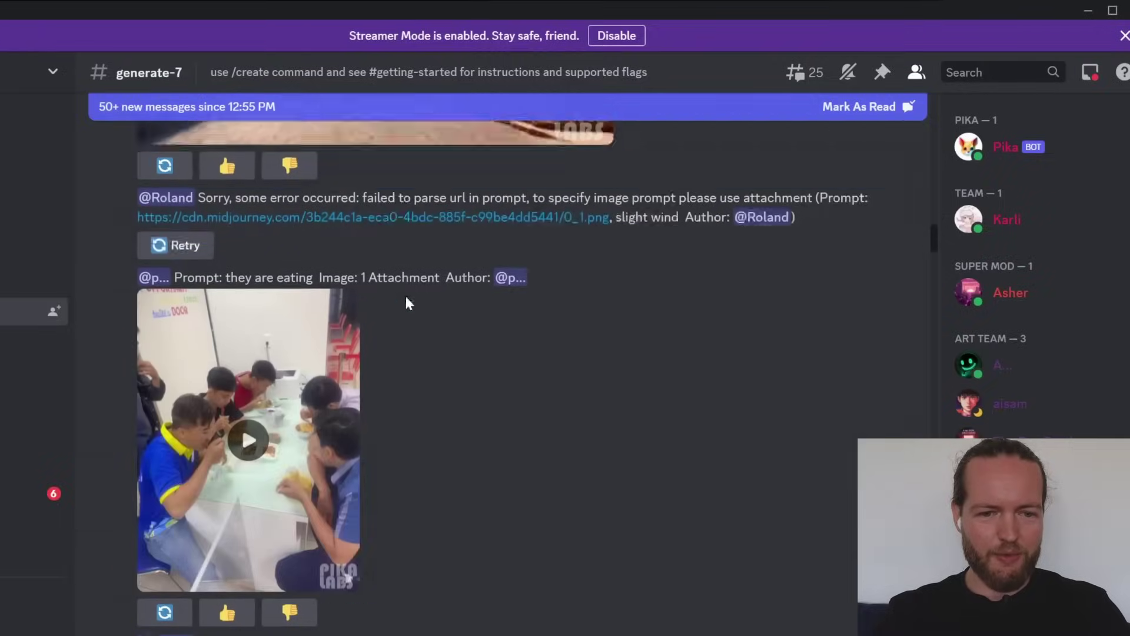
pyautogui.scroll(-5, 747, 312)
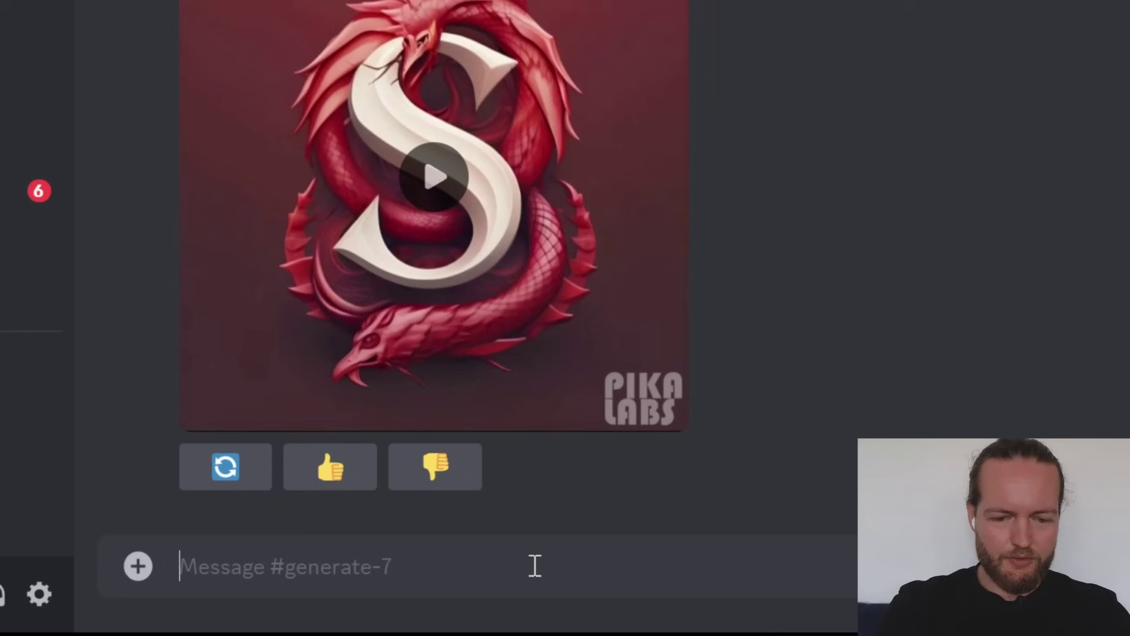
pyautogui.write('/create')
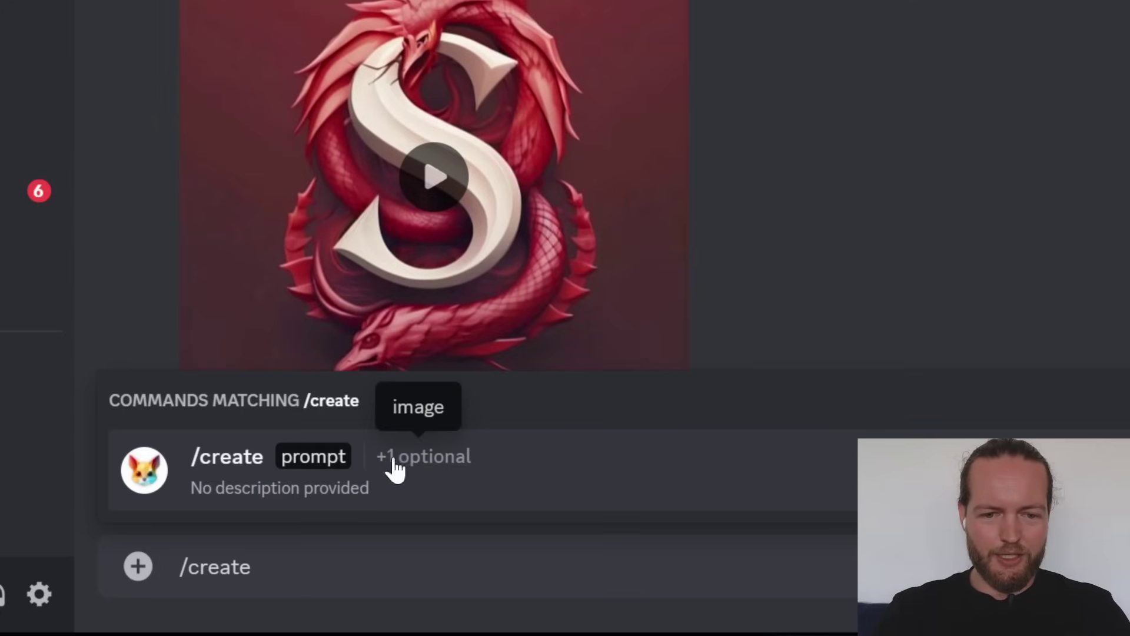
pyautogui.click(415, 470)
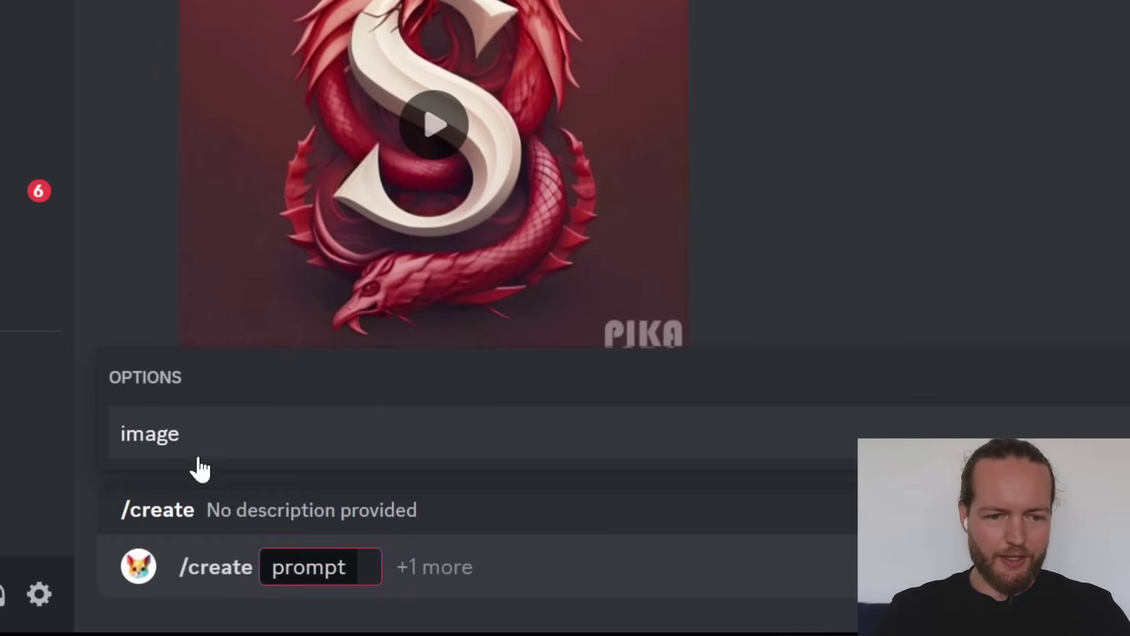
pyautogui.click(160, 446)
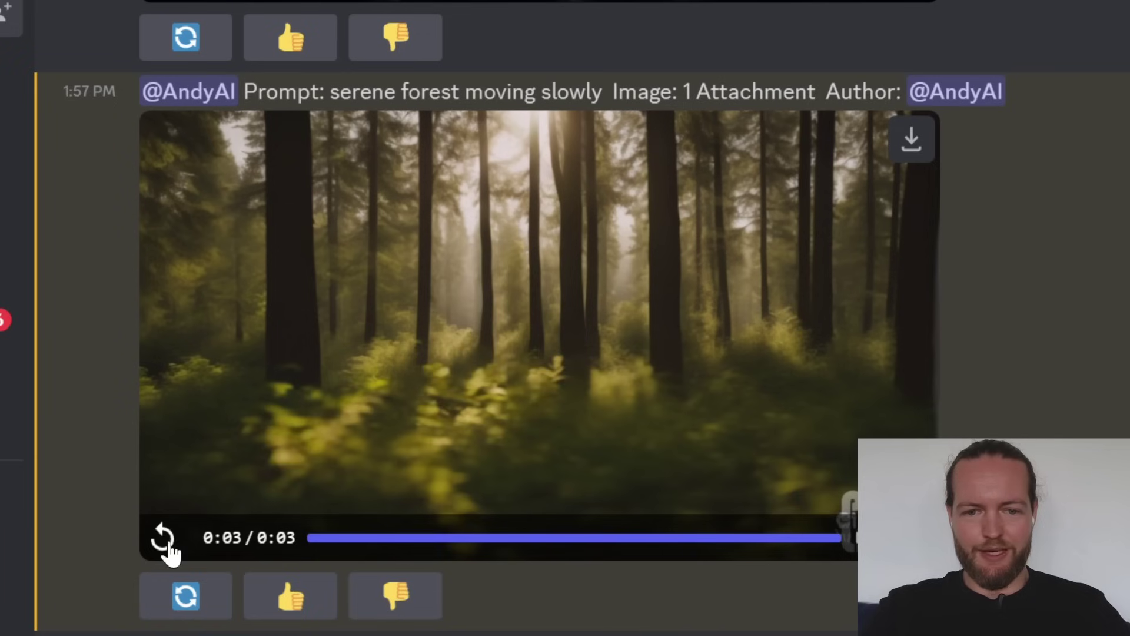
# Step: Create a thread on the serene forest video and open it in full view
pyautogui.click(161, 537)
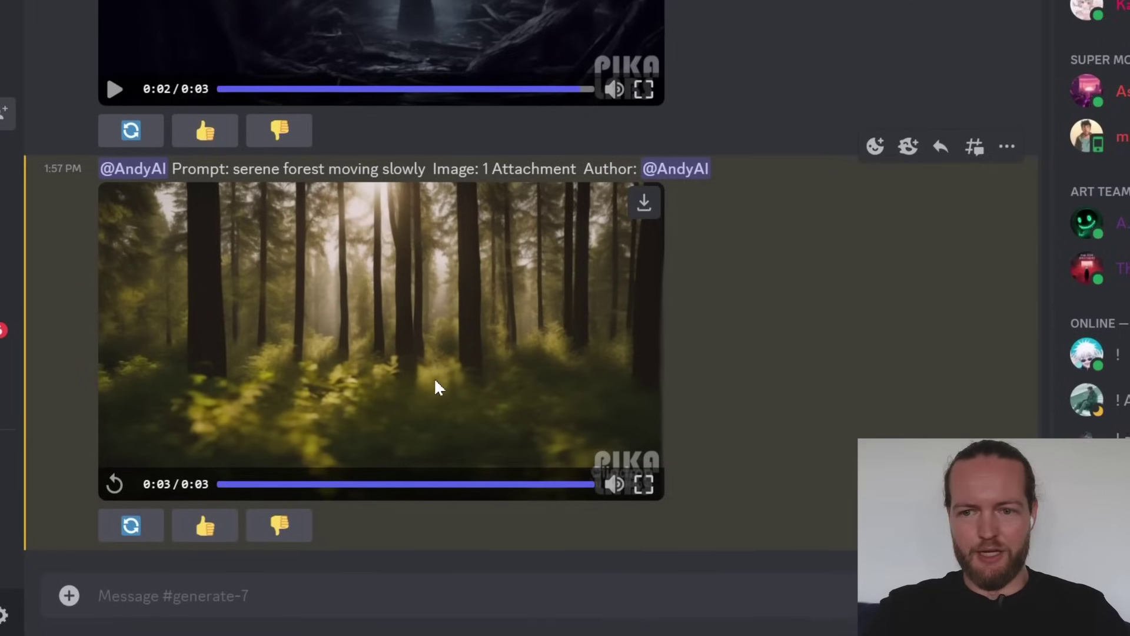
pyautogui.click(1007, 140)
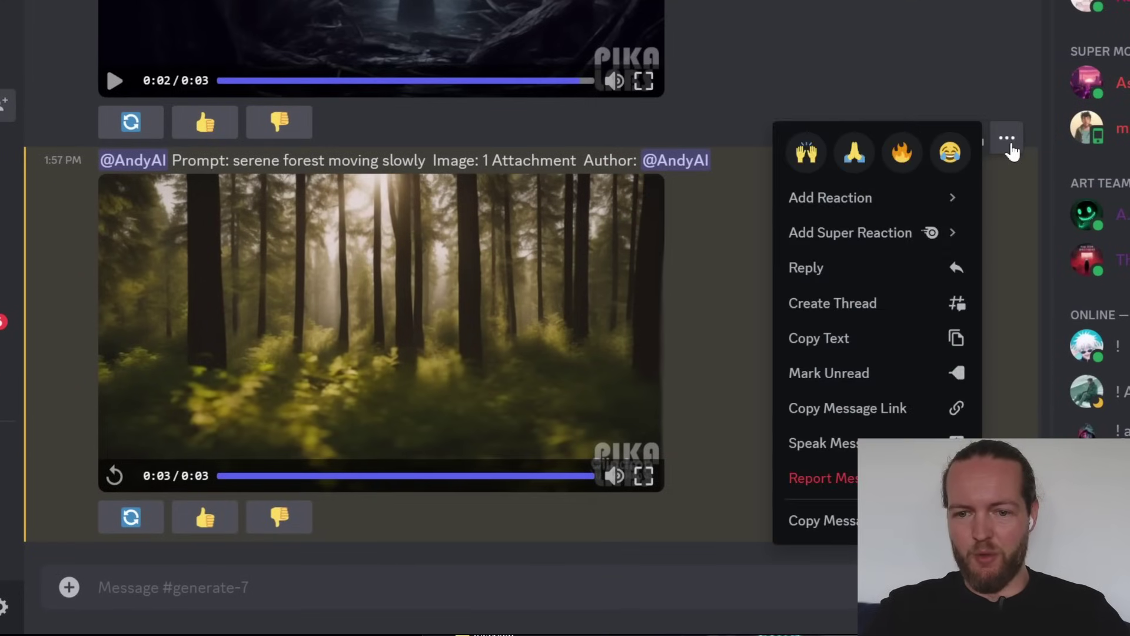
pyautogui.click(860, 303)
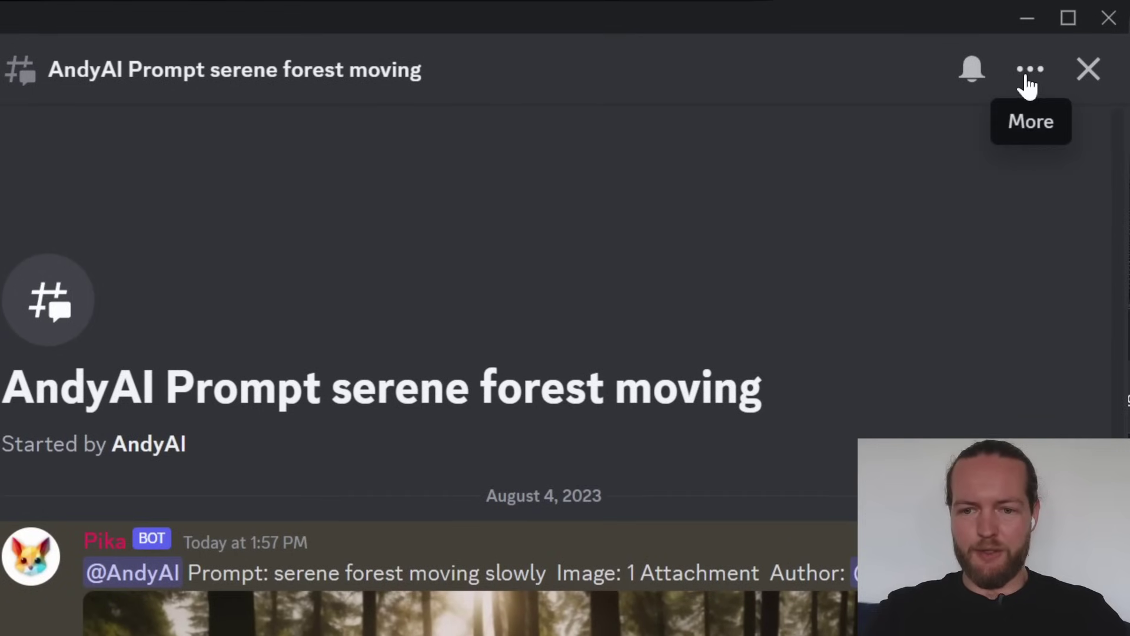
pyautogui.click(1027, 73)
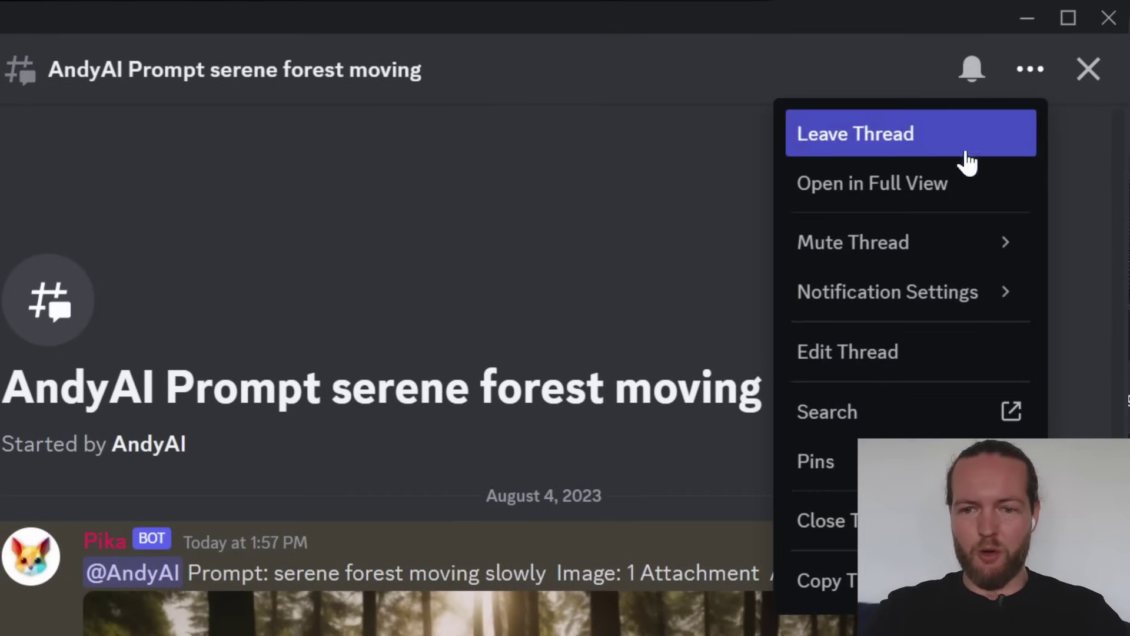
pyautogui.click(924, 189)
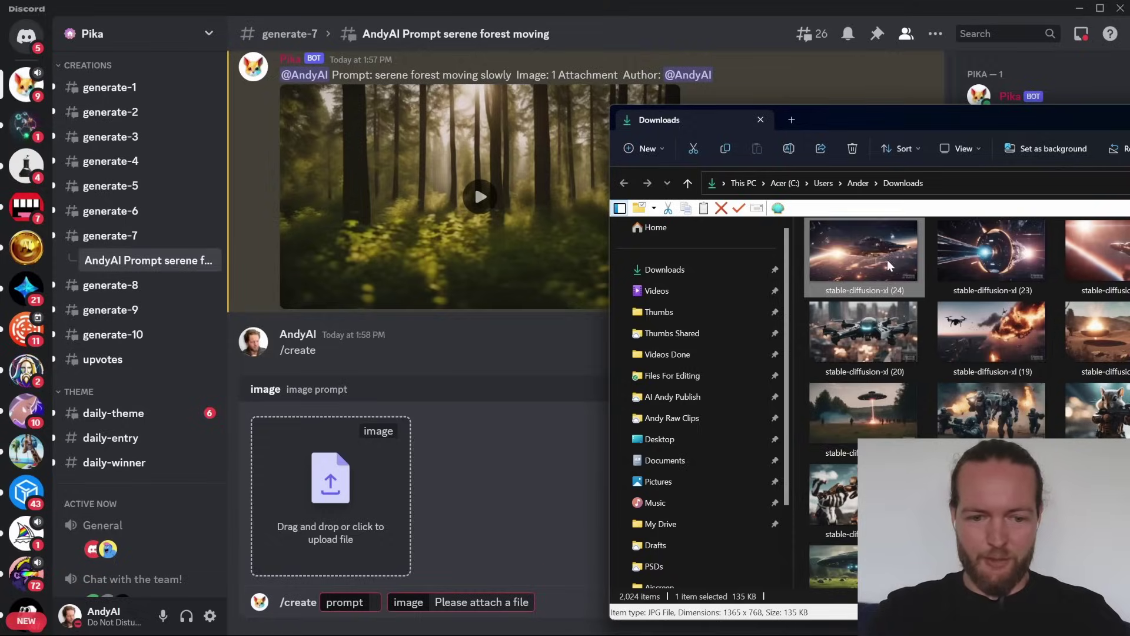
# Step: Highlight the -motion entry among Getting Started's optional arguments
pyautogui.moveTo(889, 265); pyautogui.dragTo(386, 479)
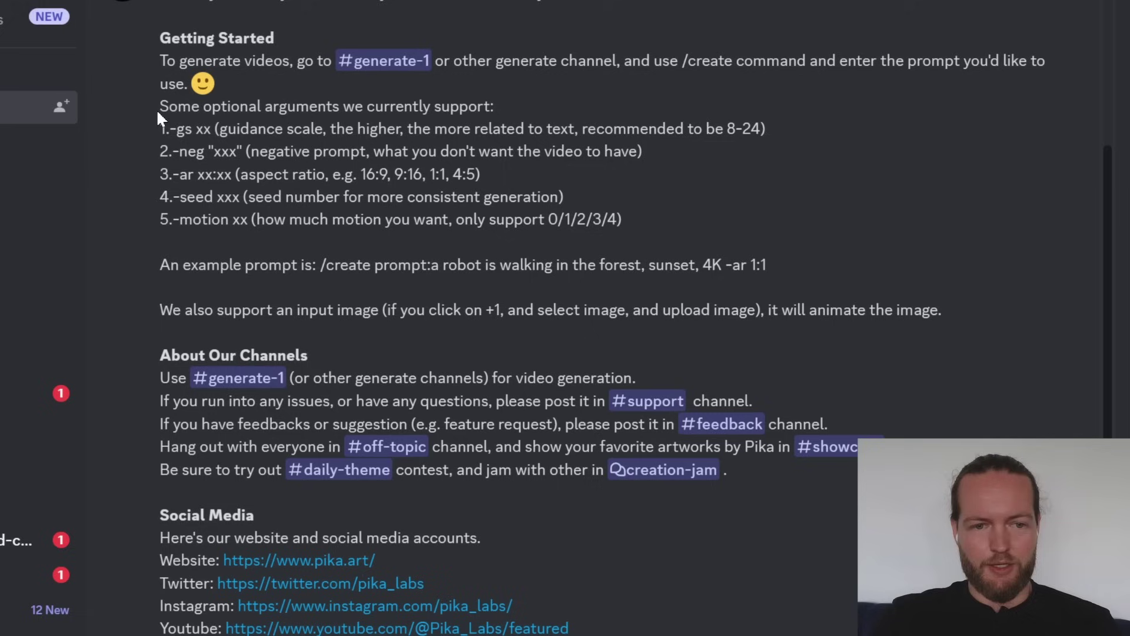
pyautogui.moveTo(157, 112); pyautogui.dragTo(602, 213)
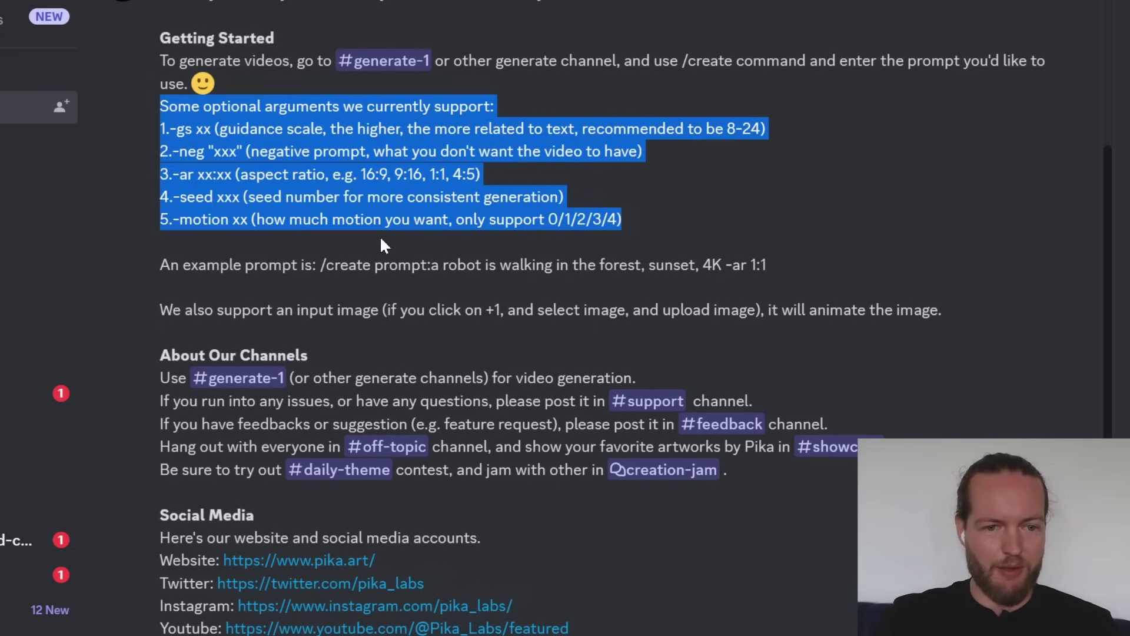
pyautogui.click(170, 227)
pyautogui.moveTo(163, 223); pyautogui.dragTo(574, 222)
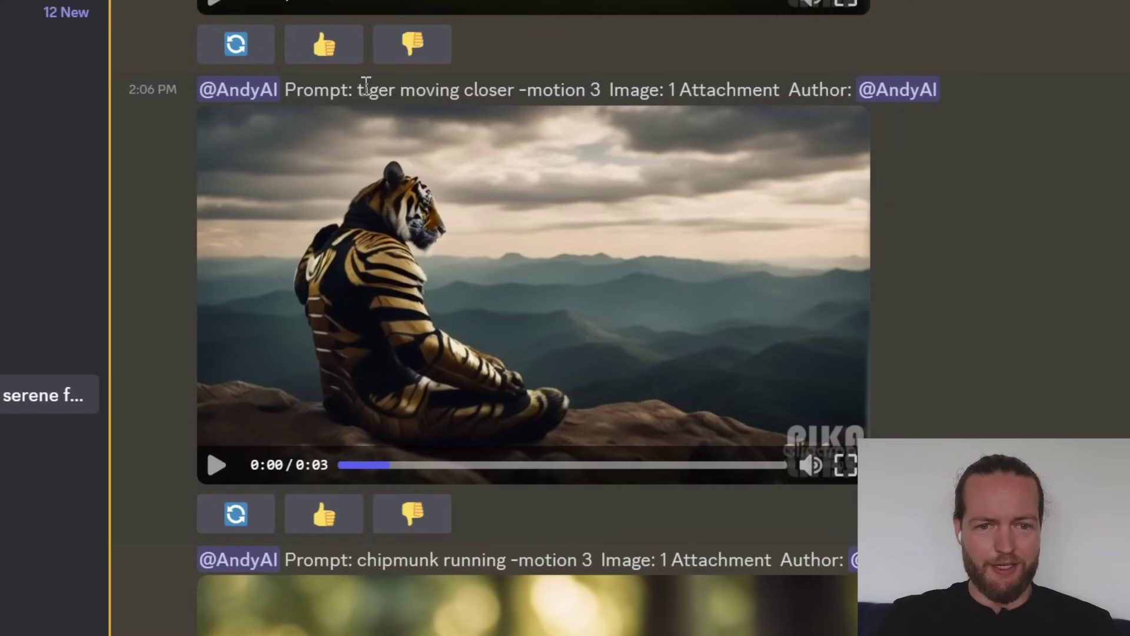
# Step: Play back the tiger and chipmunk clips generated with -motion 3
pyautogui.moveTo(357, 91); pyautogui.dragTo(515, 94)
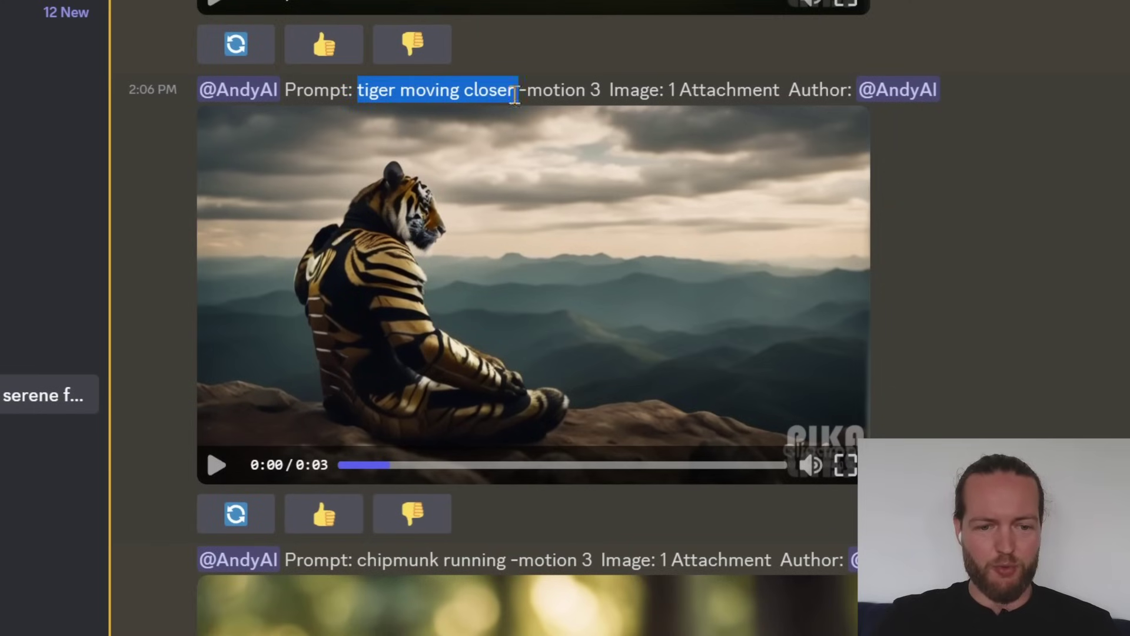
pyautogui.click(213, 463)
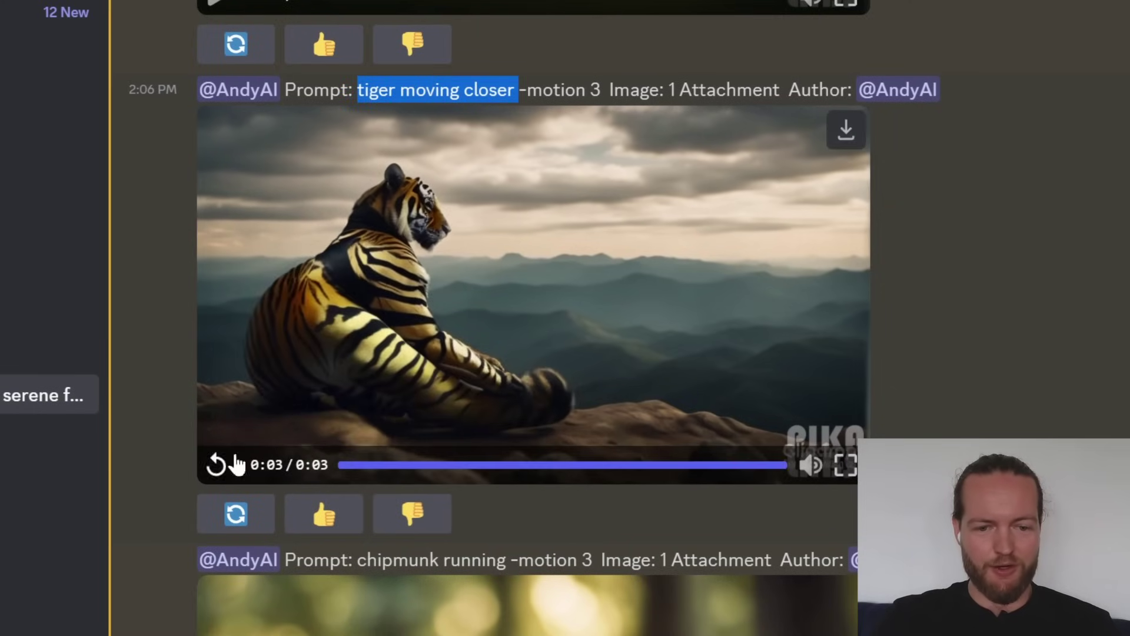
pyautogui.scroll(-6, 247, 424)
pyautogui.click(236, 488)
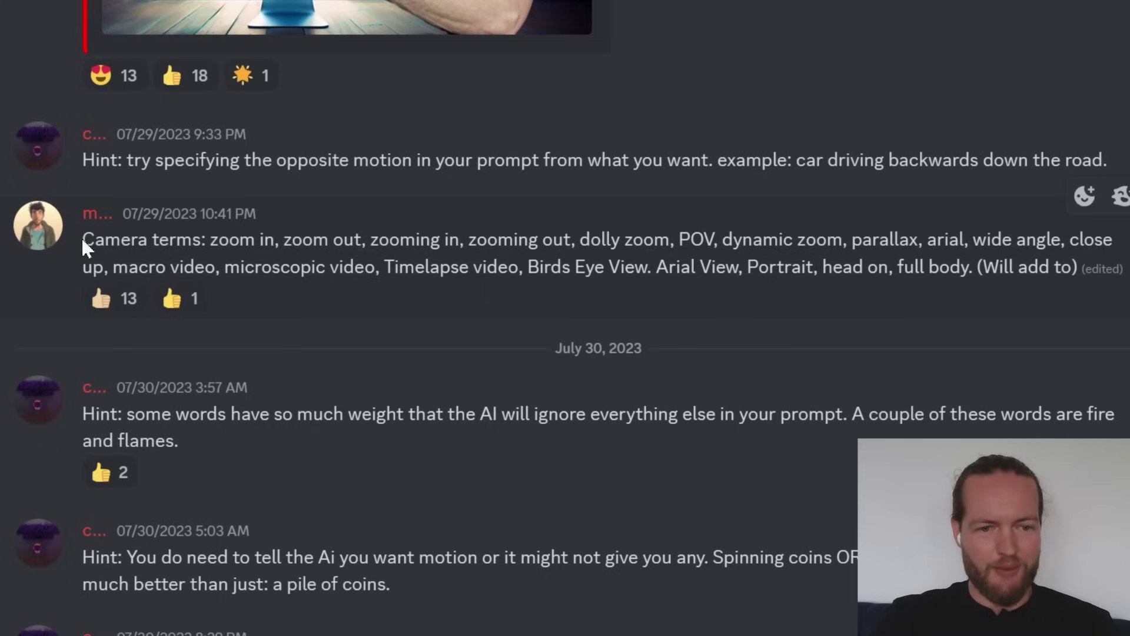
# Step: Highlight the camera terms hint and play the UFO and boxing tiger clips
pyautogui.moveTo(81, 237); pyautogui.dragTo(864, 244)
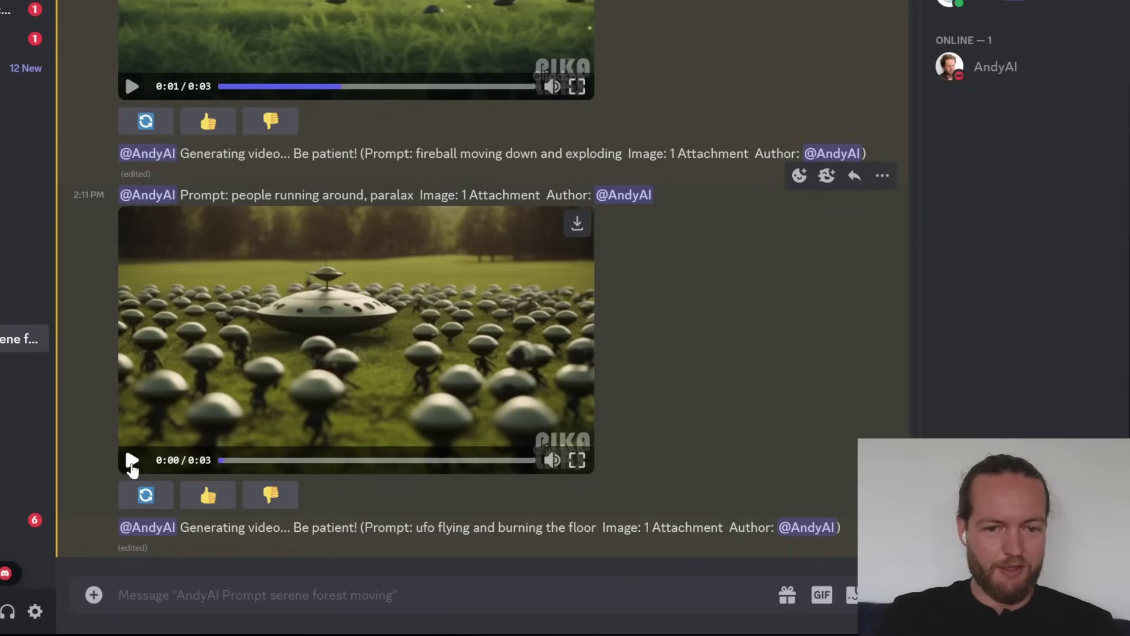
pyautogui.click(131, 459)
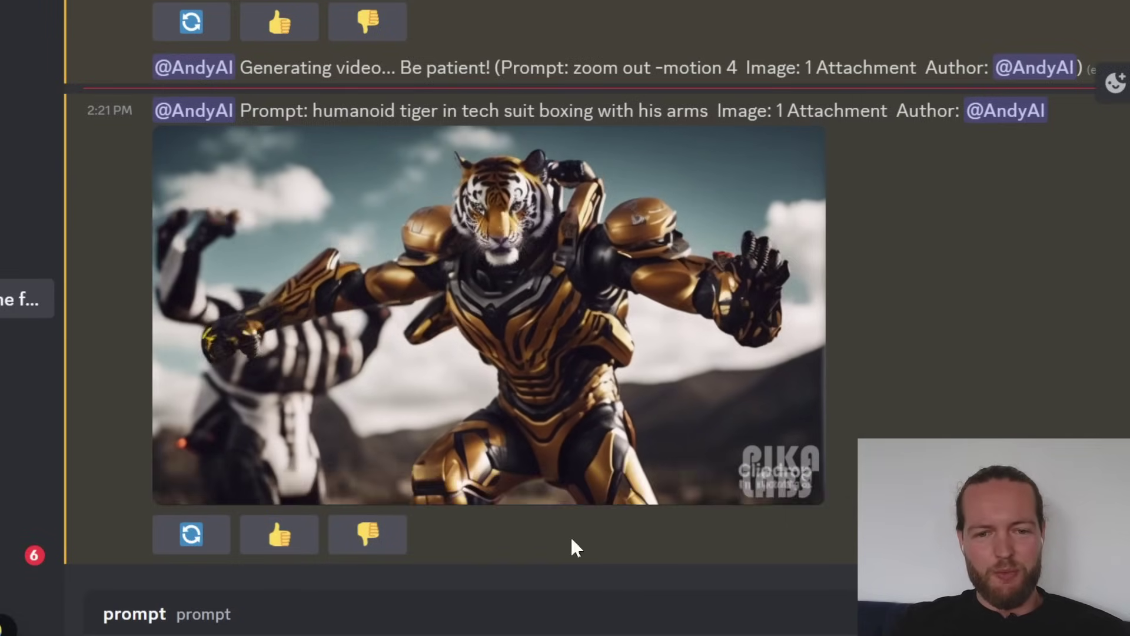
pyautogui.click(718, 484)
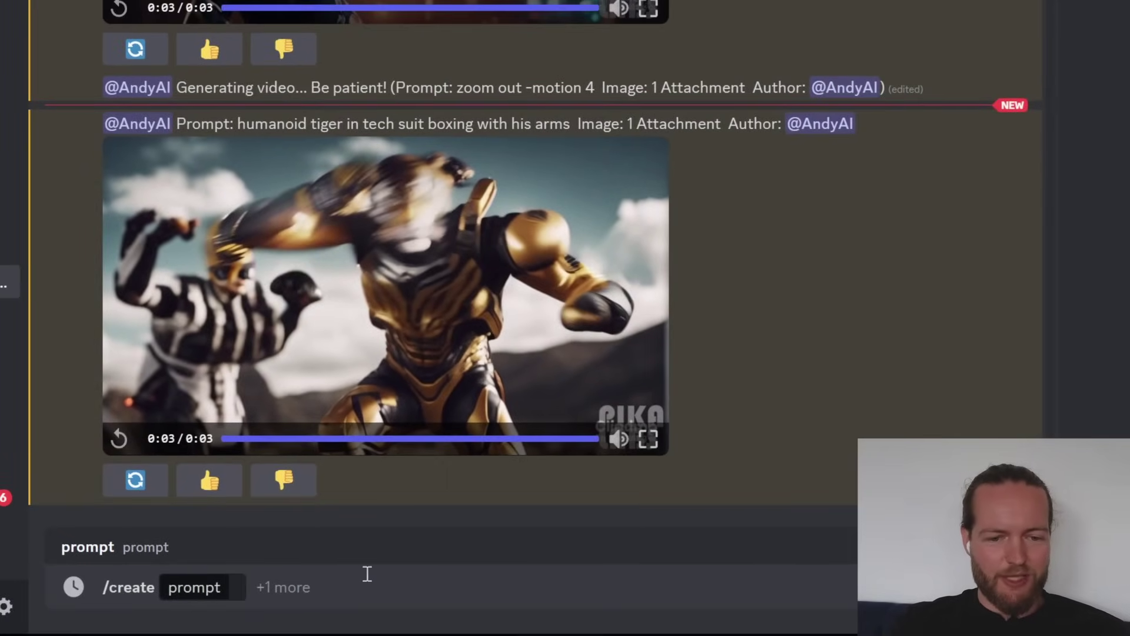
# Step: Scroll through all the generated videos below the /create box
pyautogui.click(365, 589)
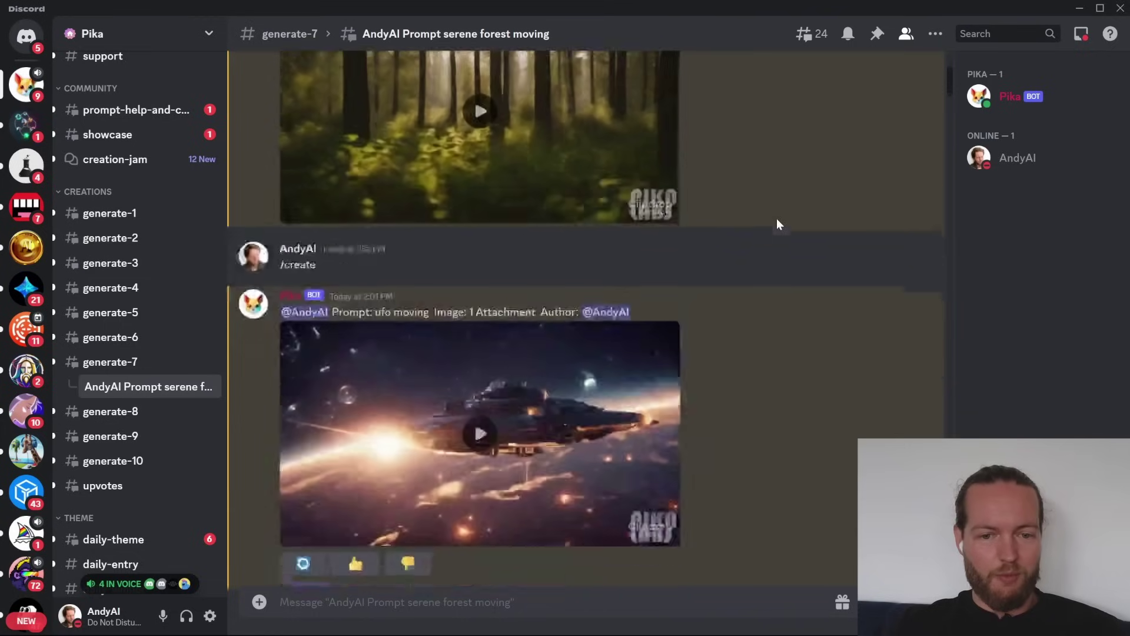
pyautogui.scroll(-15, 776, 217)
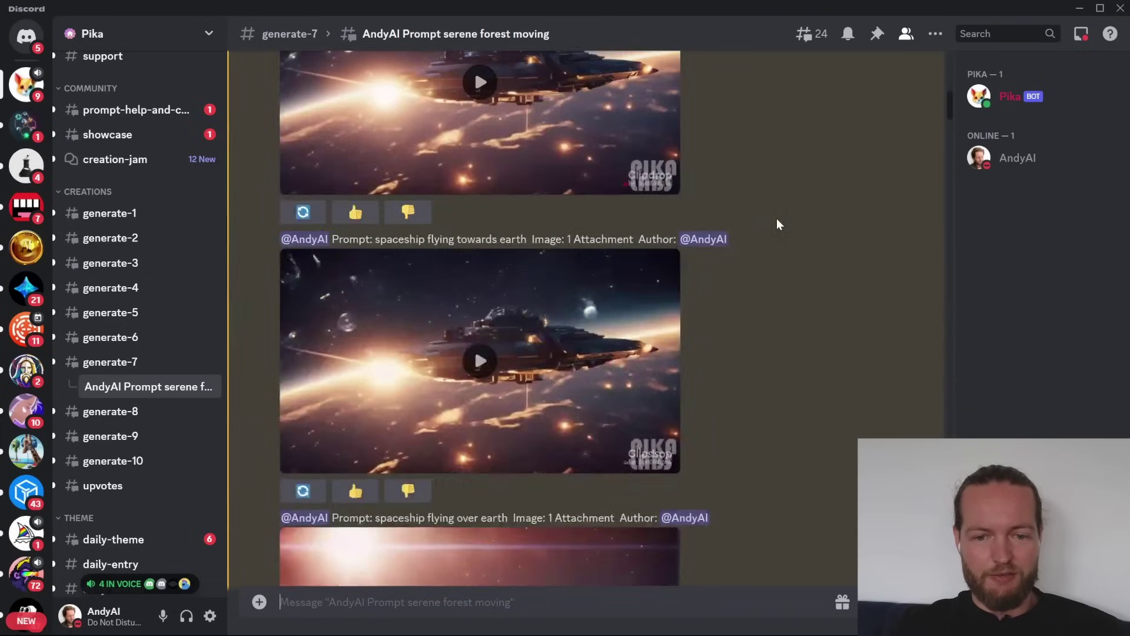
pyautogui.scroll(-20, 776, 218)
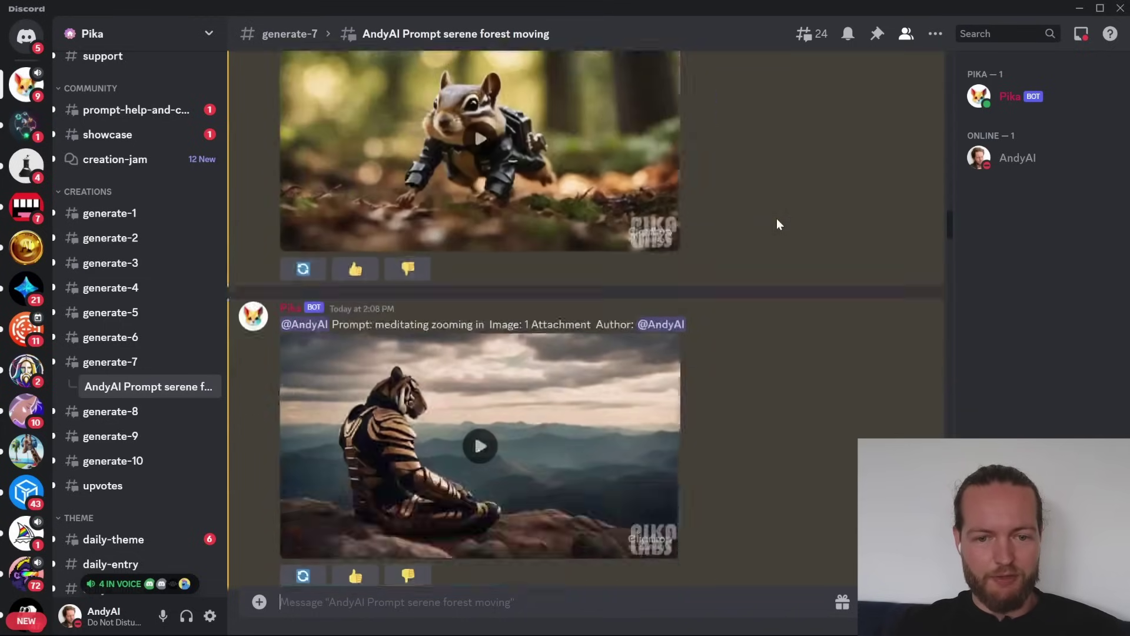
pyautogui.scroll(-20, 777, 220)
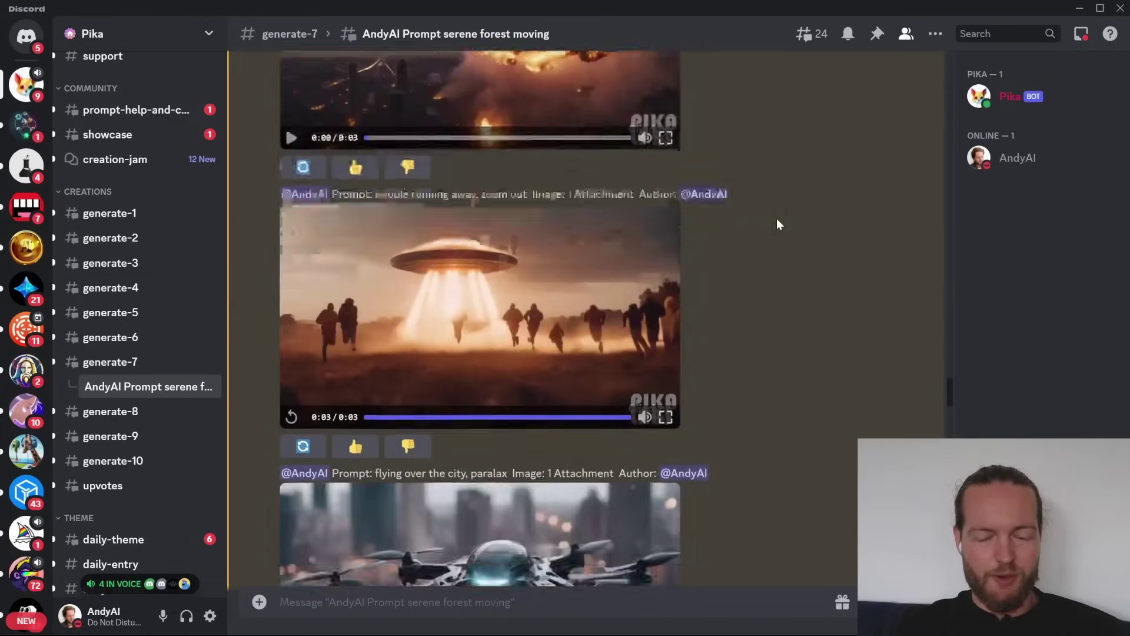
pyautogui.scroll(-10, 777, 220)
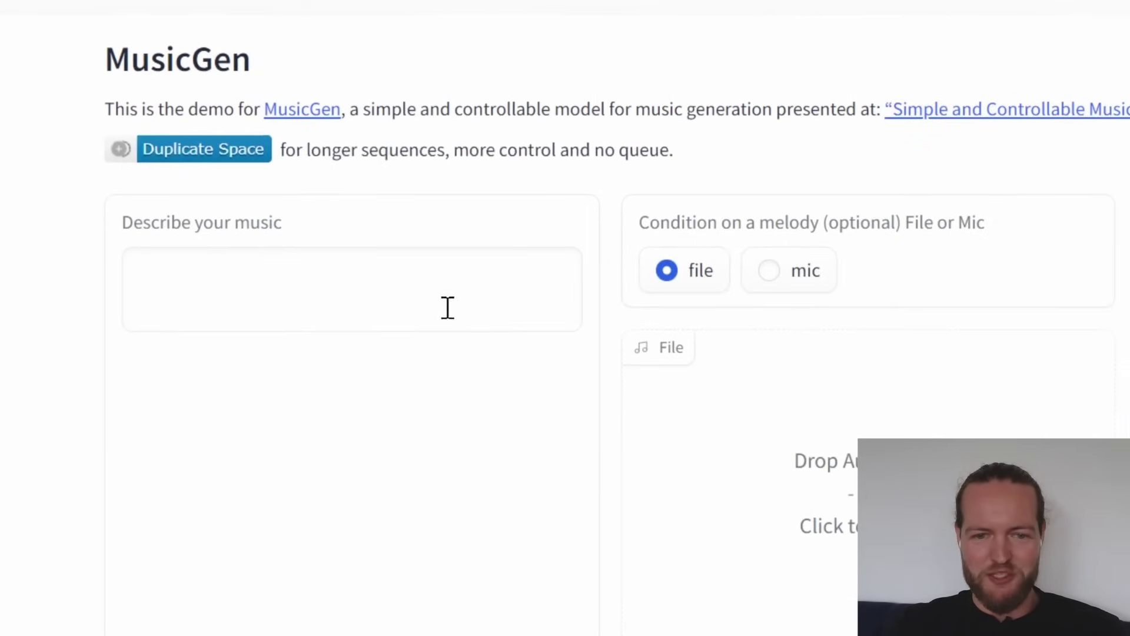
# Step: Generate a 15-second music sample from the MusicGen description
pyautogui.click(439, 526)
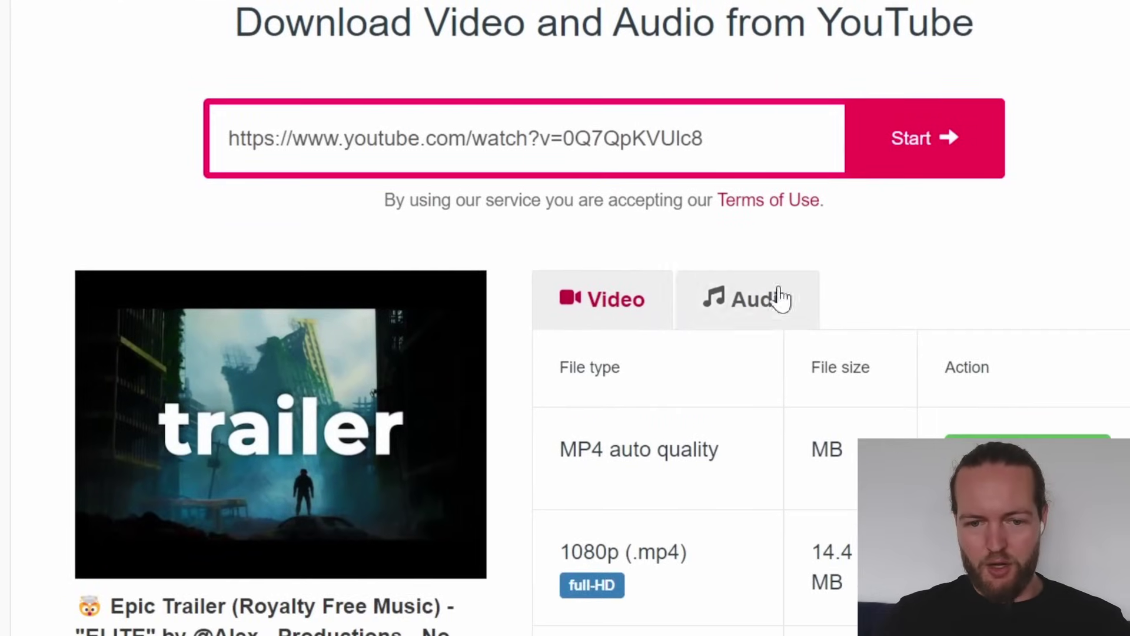
# Step: Download the Epic Trailer track's audio as a 128kbps MP3
pyautogui.click(792, 372)
pyautogui.click(1014, 453)
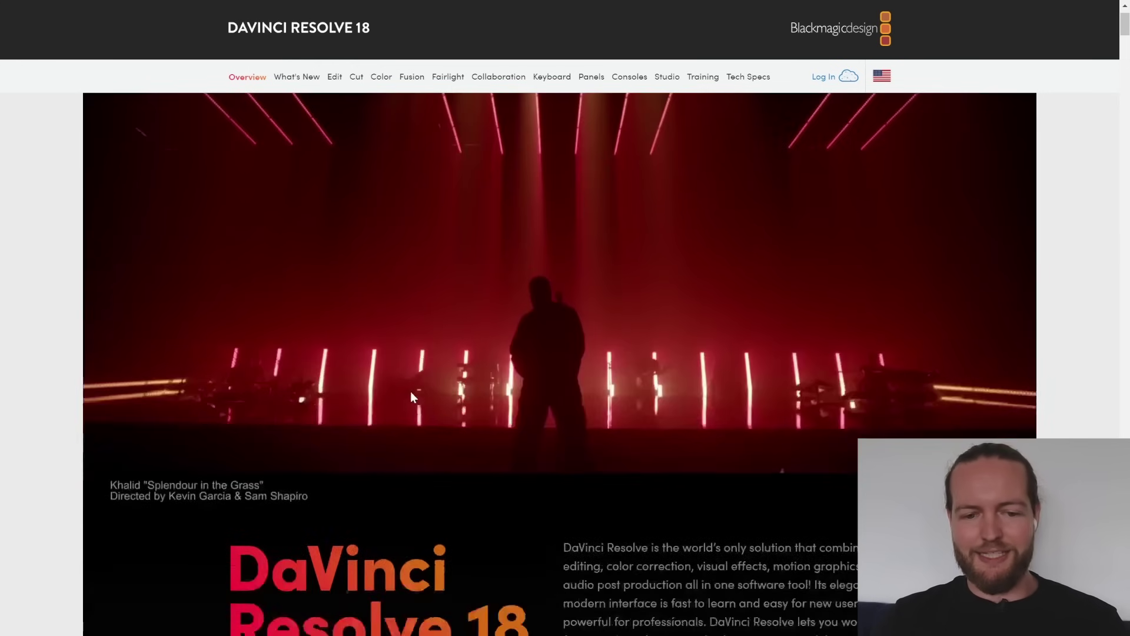
pyautogui.scroll(-5, 411, 392)
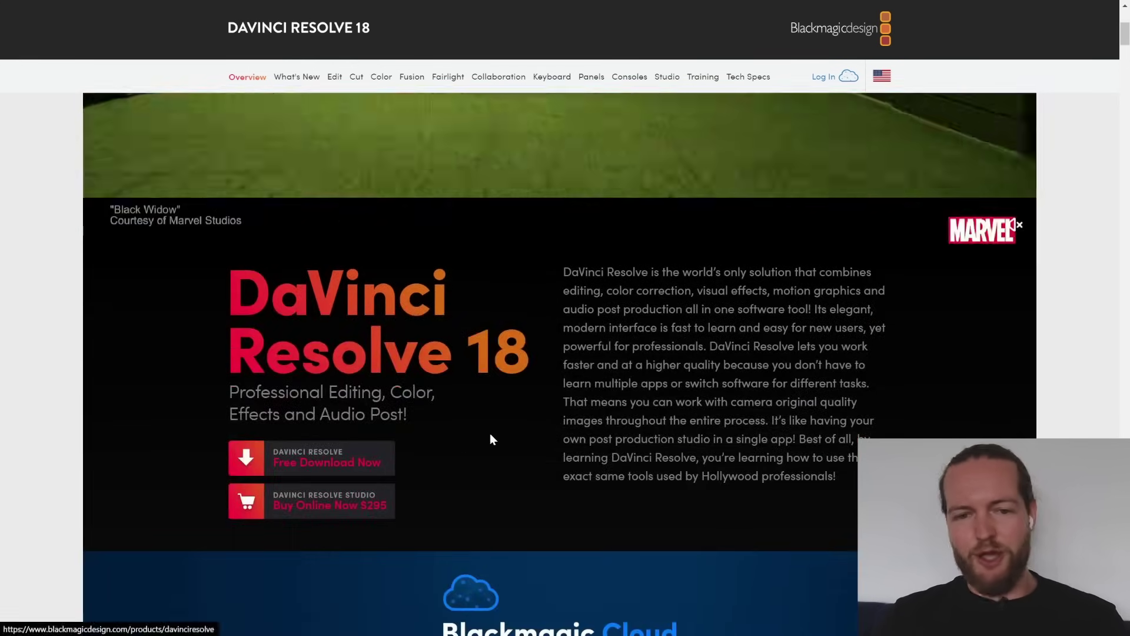
pyautogui.scroll(5, 493, 439)
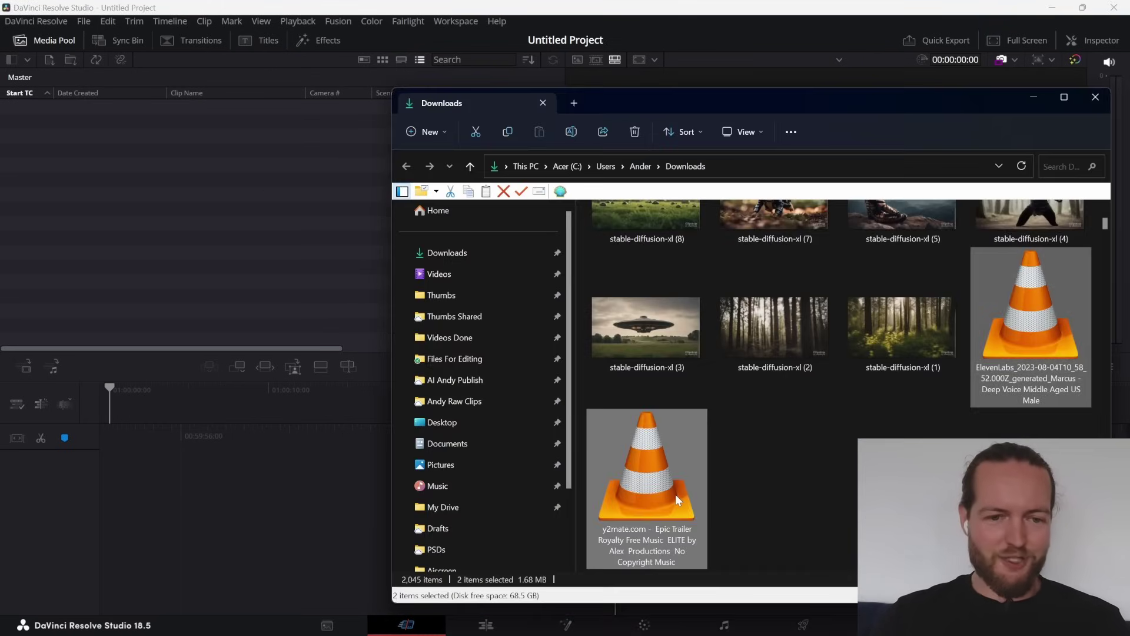
# Step: Import the downloads, put the ElevenLabs voiceover on A1 and the Epic Trailer music on A2, then preview about five seconds
pyautogui.moveTo(647, 471); pyautogui.dragTo(241, 266)
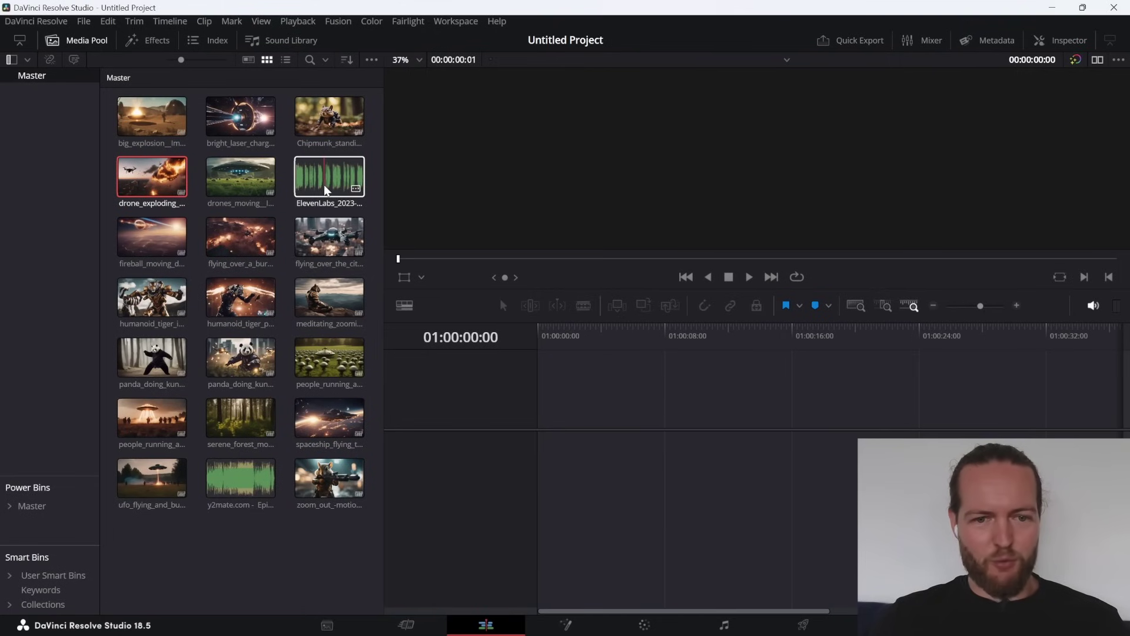
pyautogui.moveTo(326, 190); pyautogui.dragTo(543, 423)
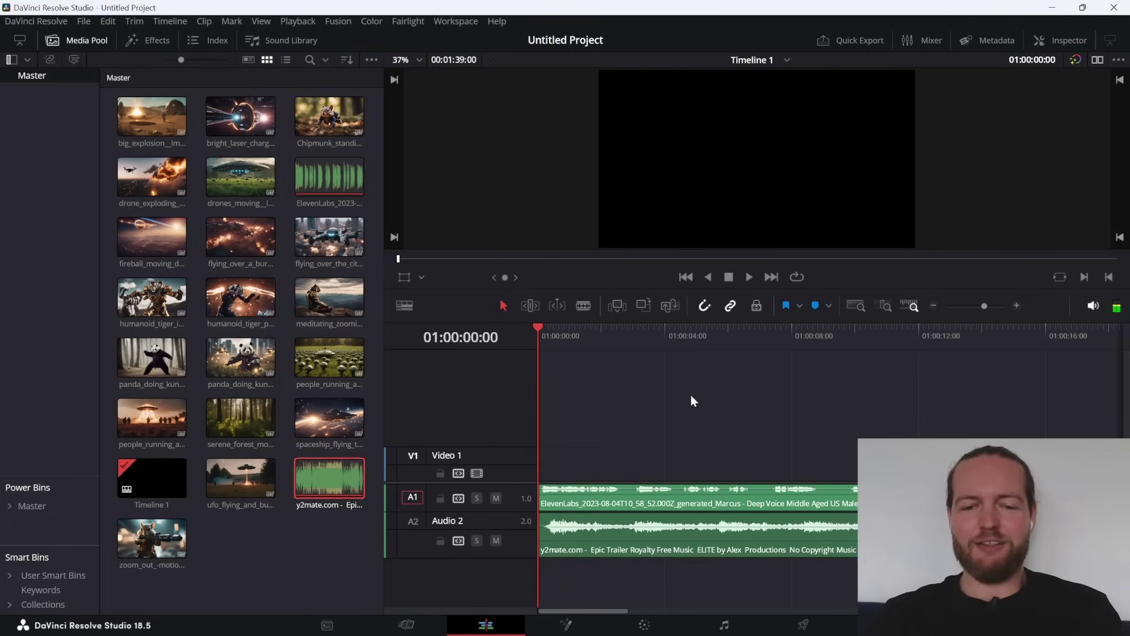
pyautogui.press('space')
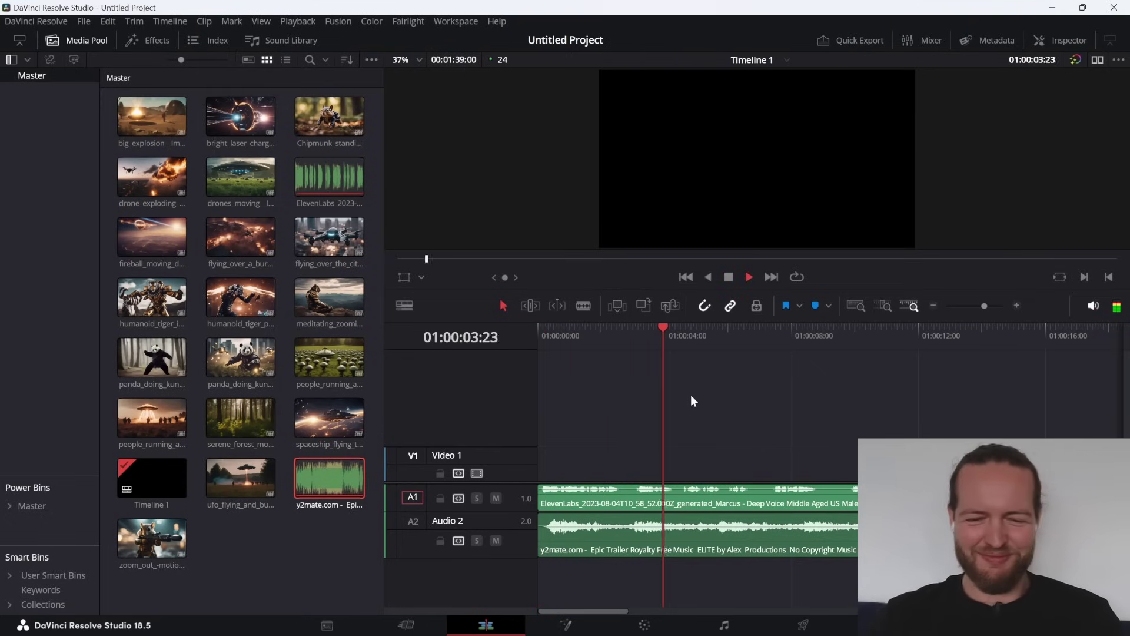
pyautogui.press('space')
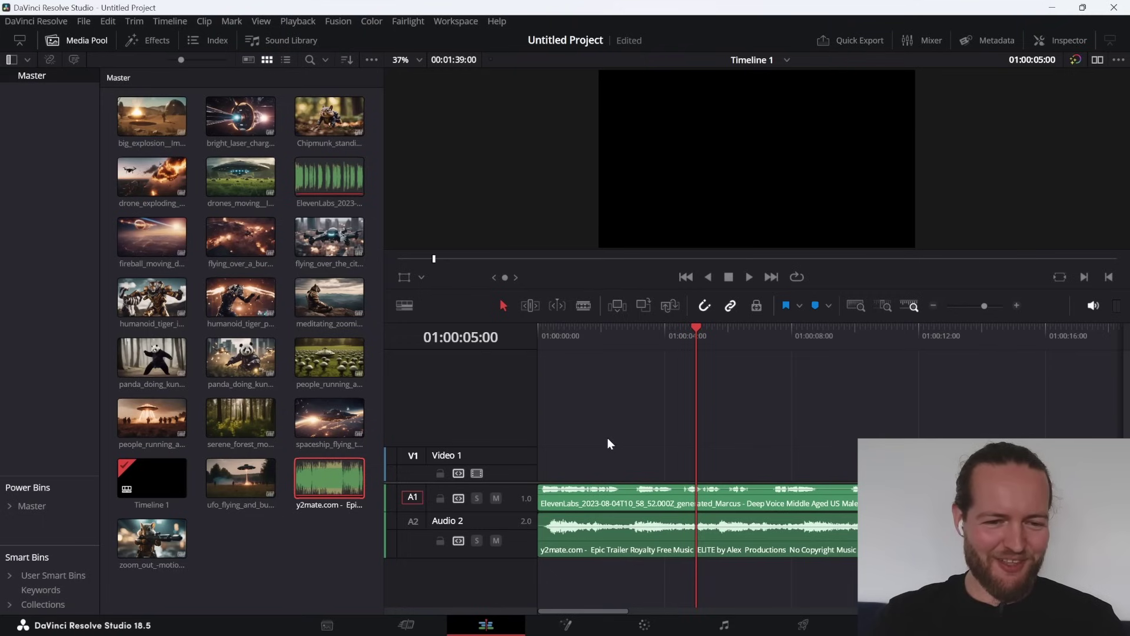
# Step: Place the serene_forest clip on V1 at the start of Timeline 1
pyautogui.moveTo(230, 423); pyautogui.dragTo(544, 398)
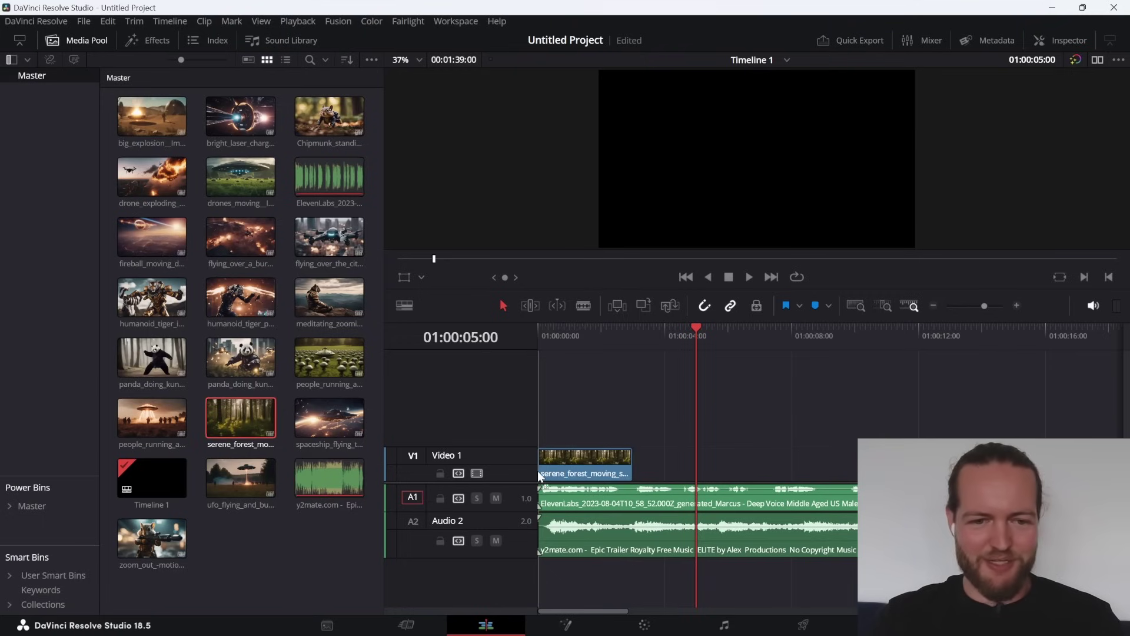